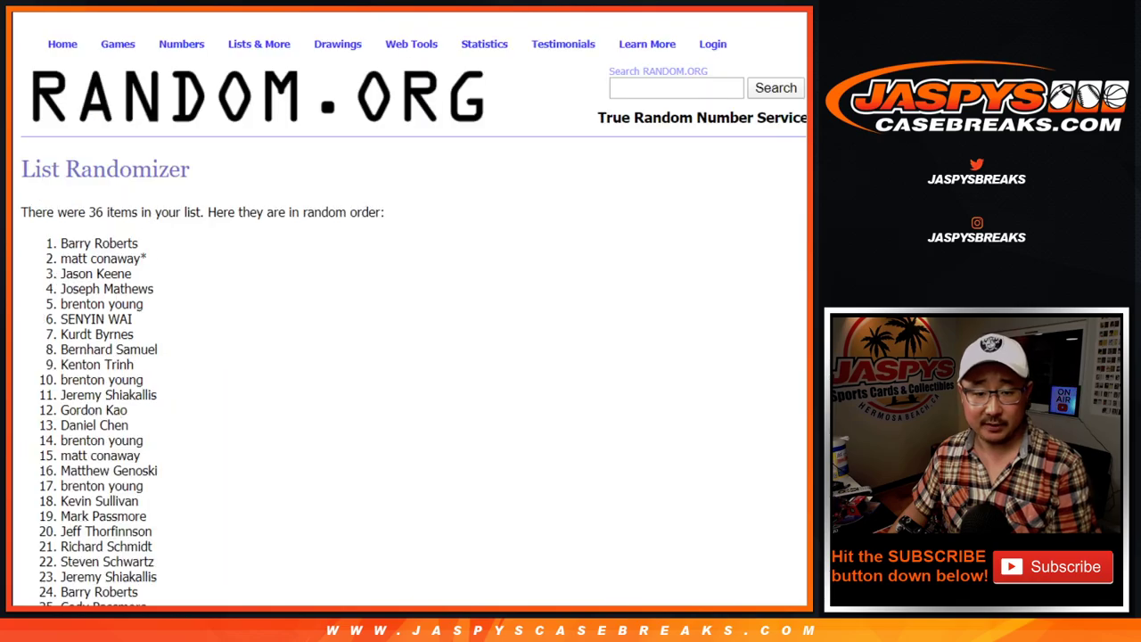
- Keep reshuffling the 36-name participant list until it has been randomized nine times
key("Return")
key("Return")
key("Return")
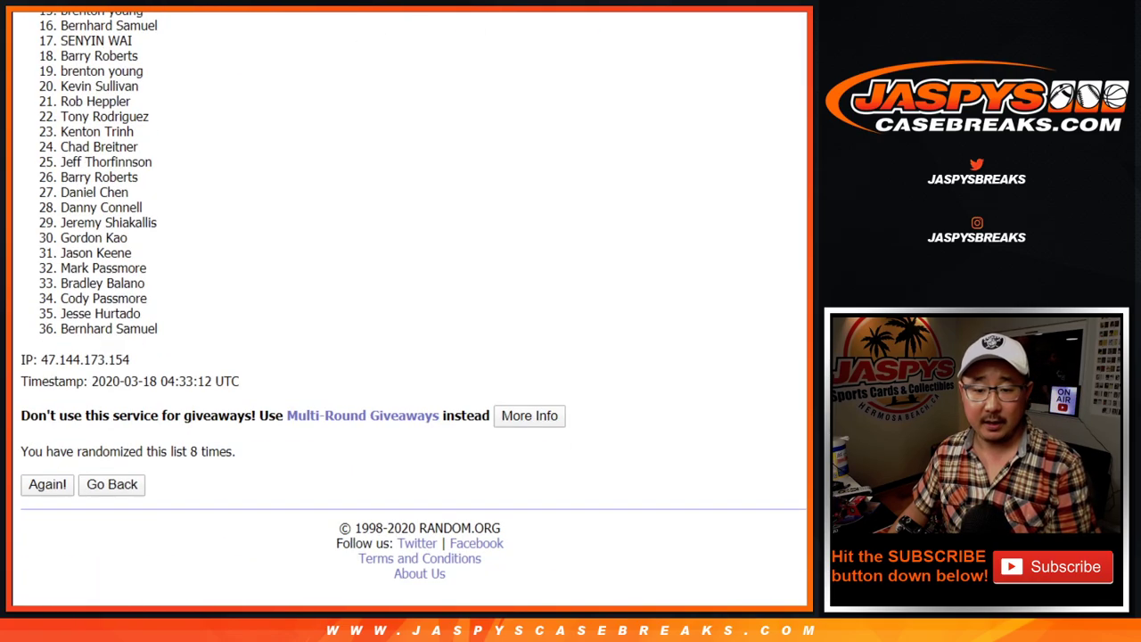
left_click(47, 484)
scroll(47, 484, "down", 5)
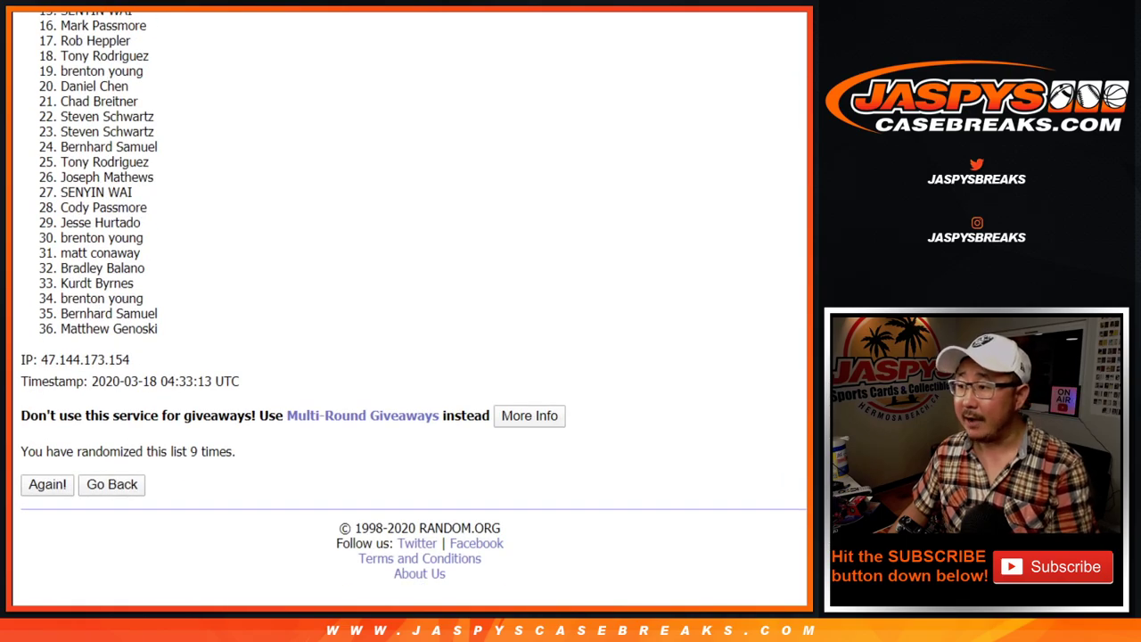
- Copy all 36 randomized participant names and paste them into column A of the Google Sheets break spreadsheet, starting at A1
scroll(47, 484, "up", 5)
left_click_drag(61, 242, 158, 329)
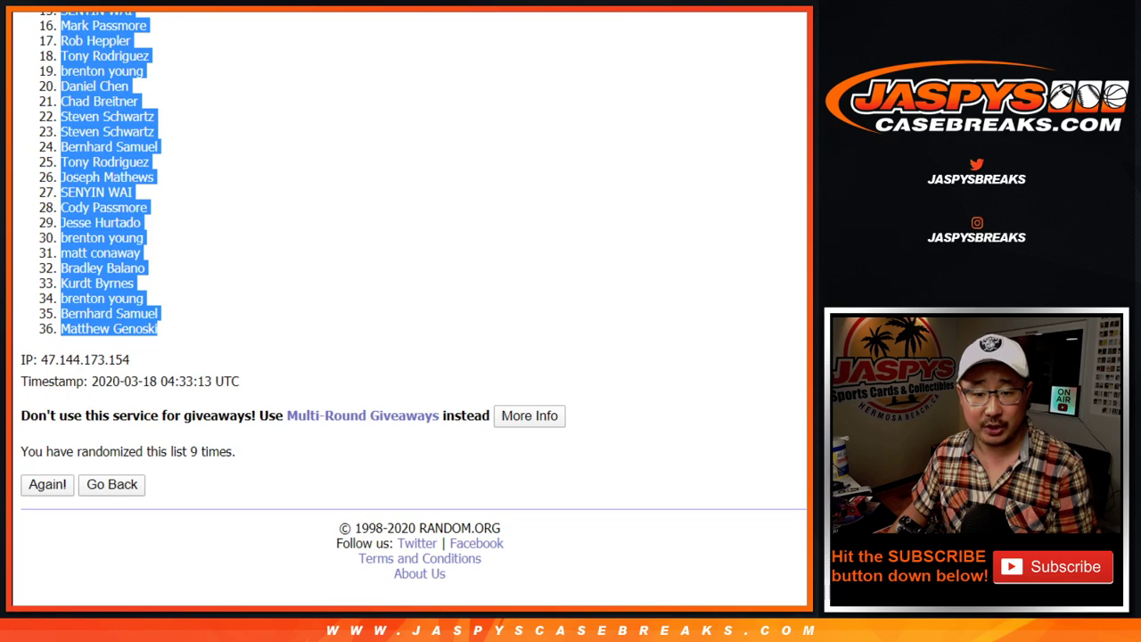
key("ctrl+Tab")
left_click(88, 141)
right_click(88, 141)
left_click(133, 124)
- Switch to the List Randomizer form holding the basketball players and randomize that list nine times
key("ctrl+Tab")
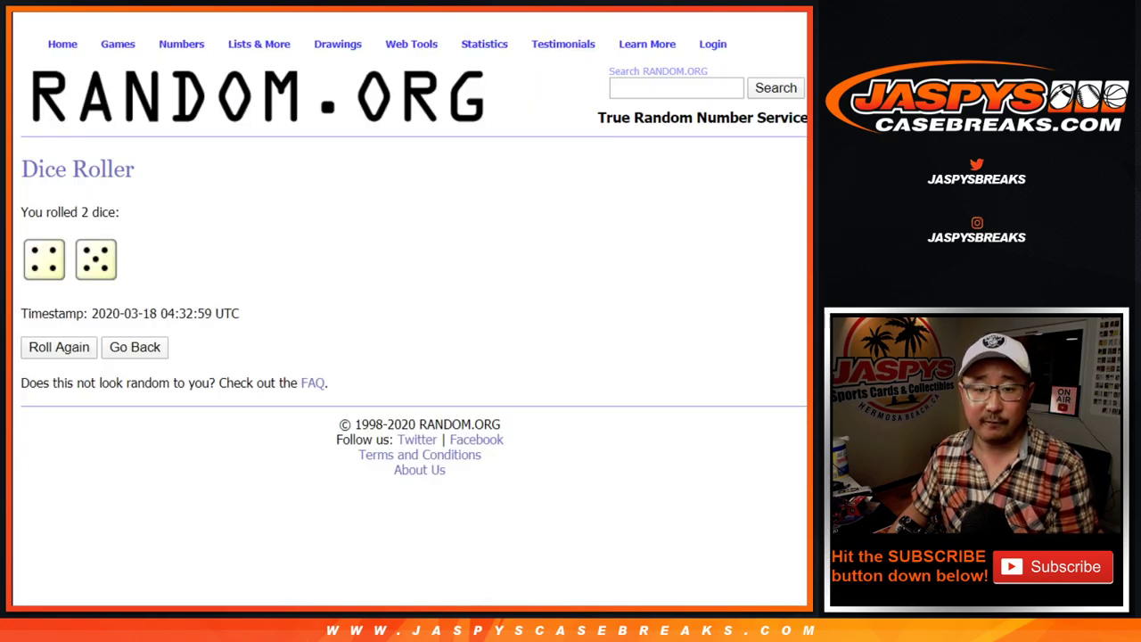
key("ctrl+Tab")
key("ctrl+Tab")
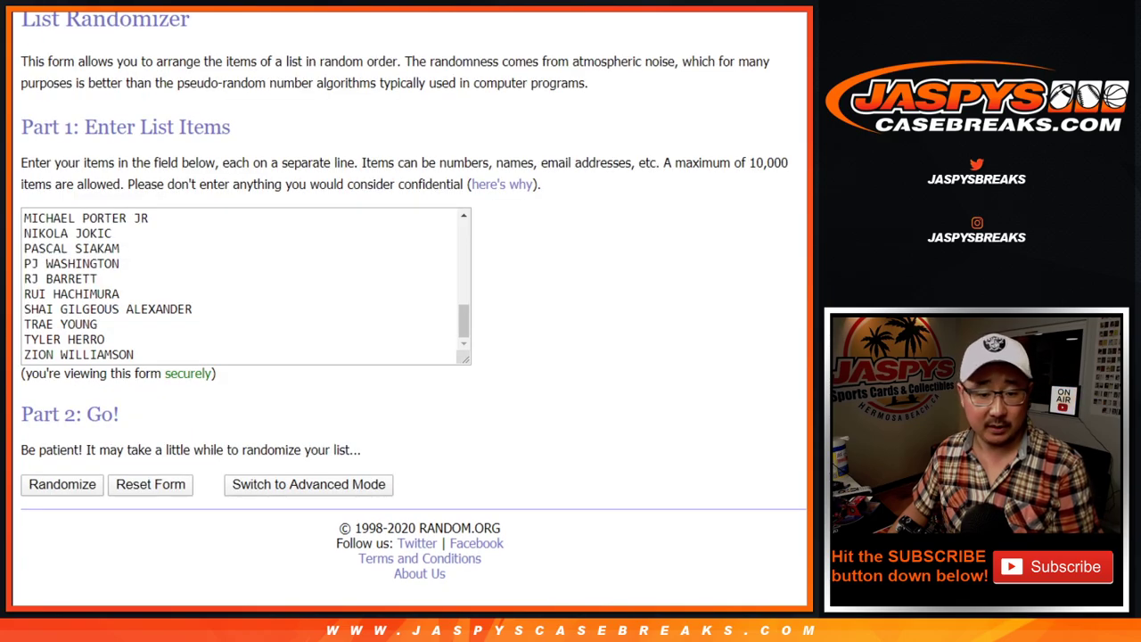
left_click(50, 484)
scroll(50, 485, "down", 5)
left_click(47, 485)
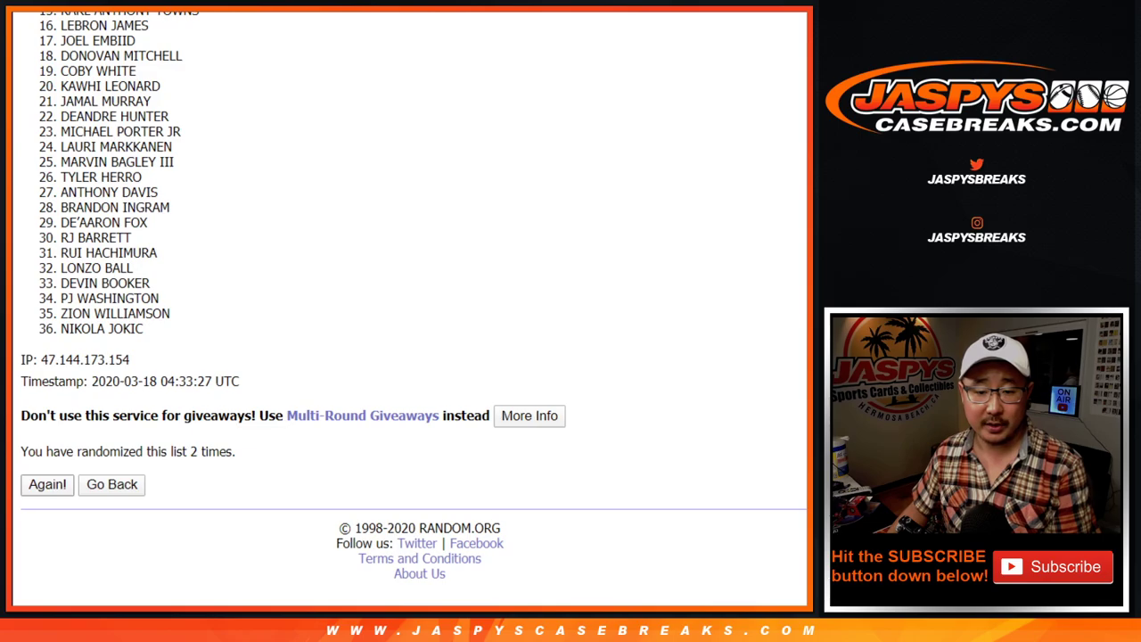
left_click(47, 485)
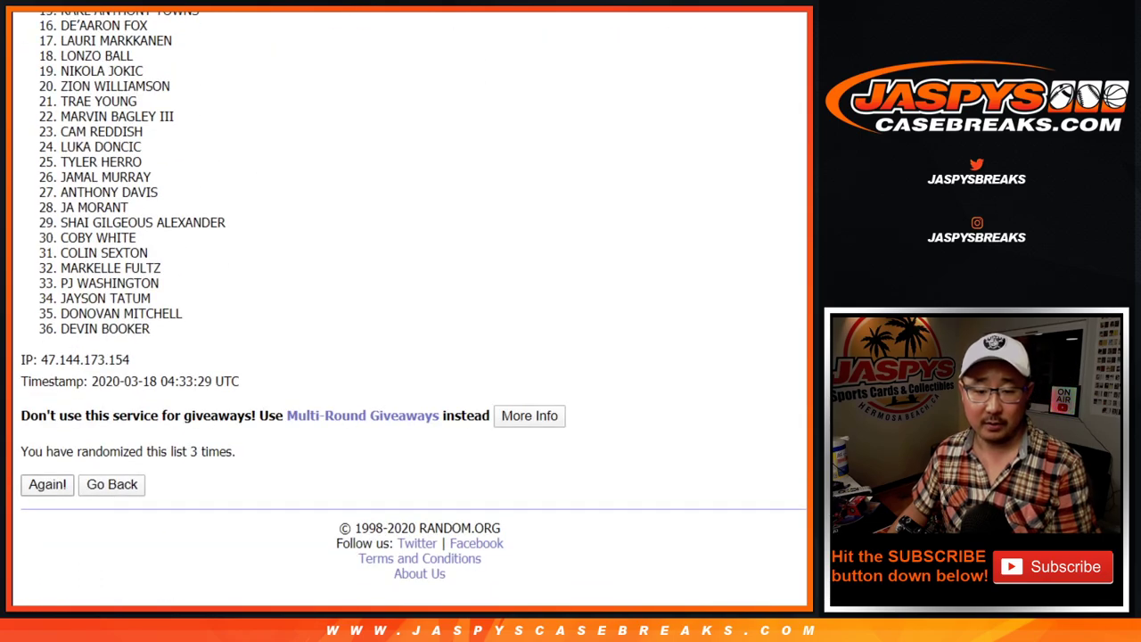
left_click(46, 484)
left_click(46, 484)
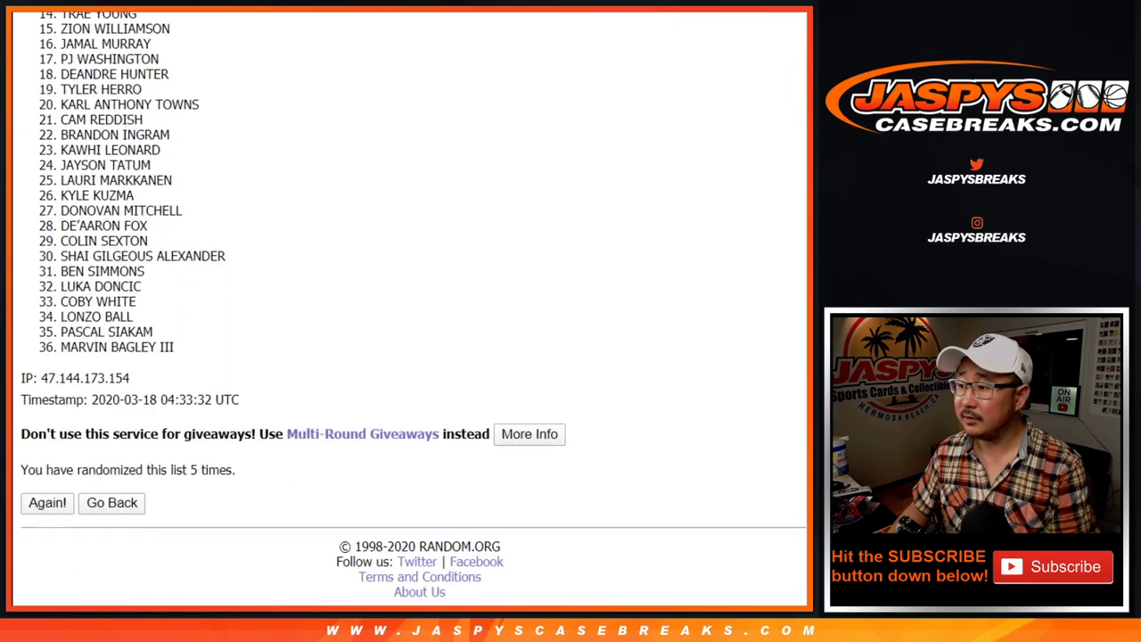
left_click(46, 484)
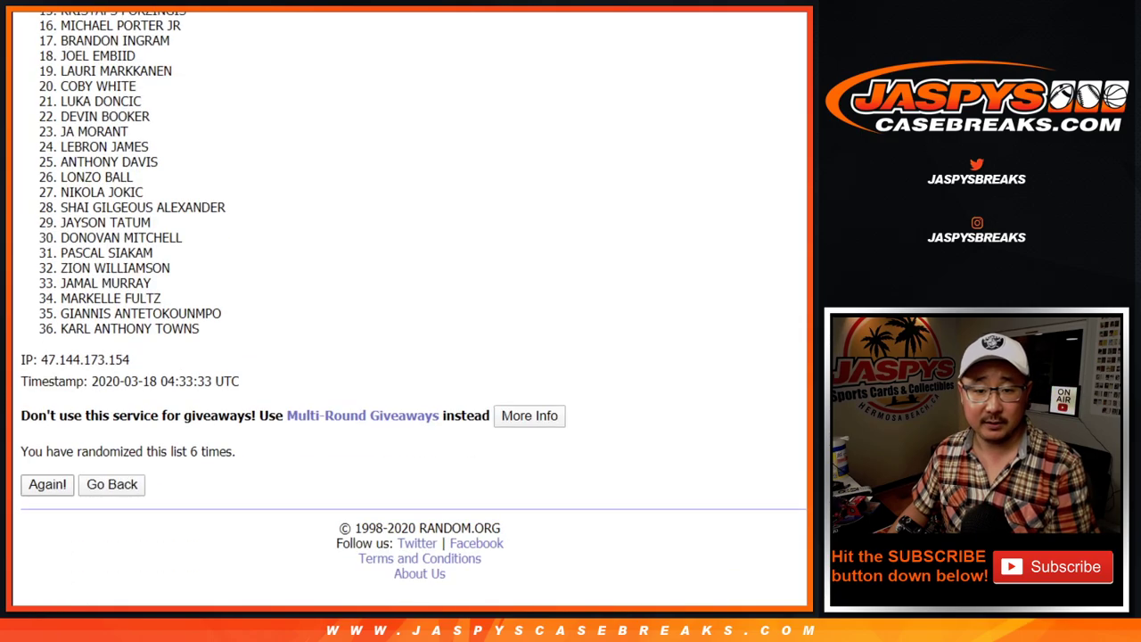
left_click(46, 484)
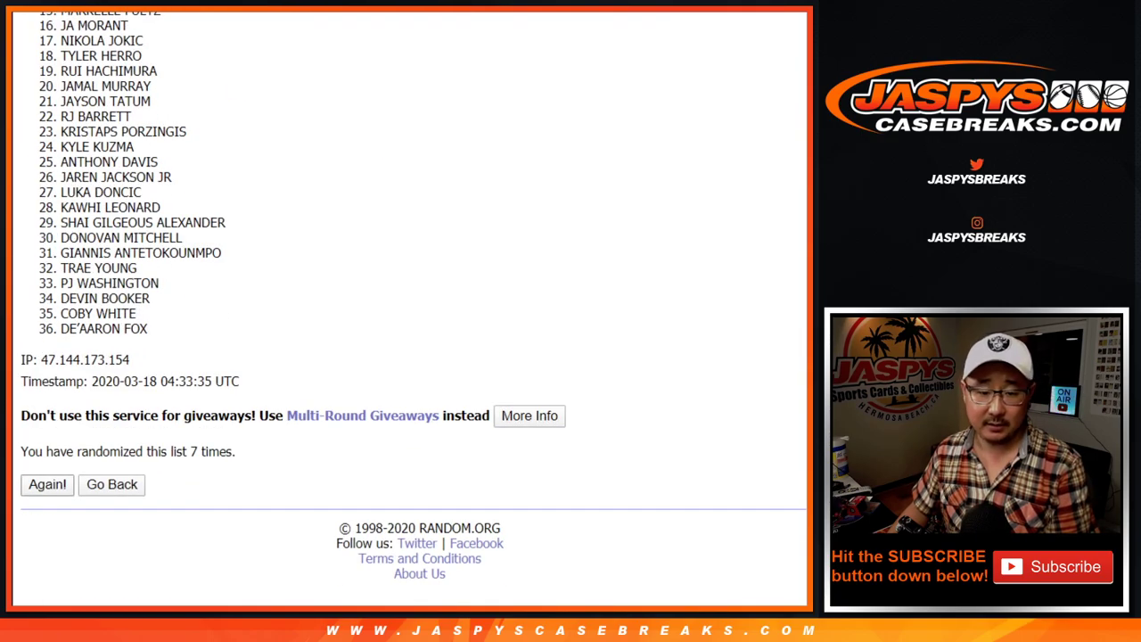
left_click(46, 484)
left_click(46, 481)
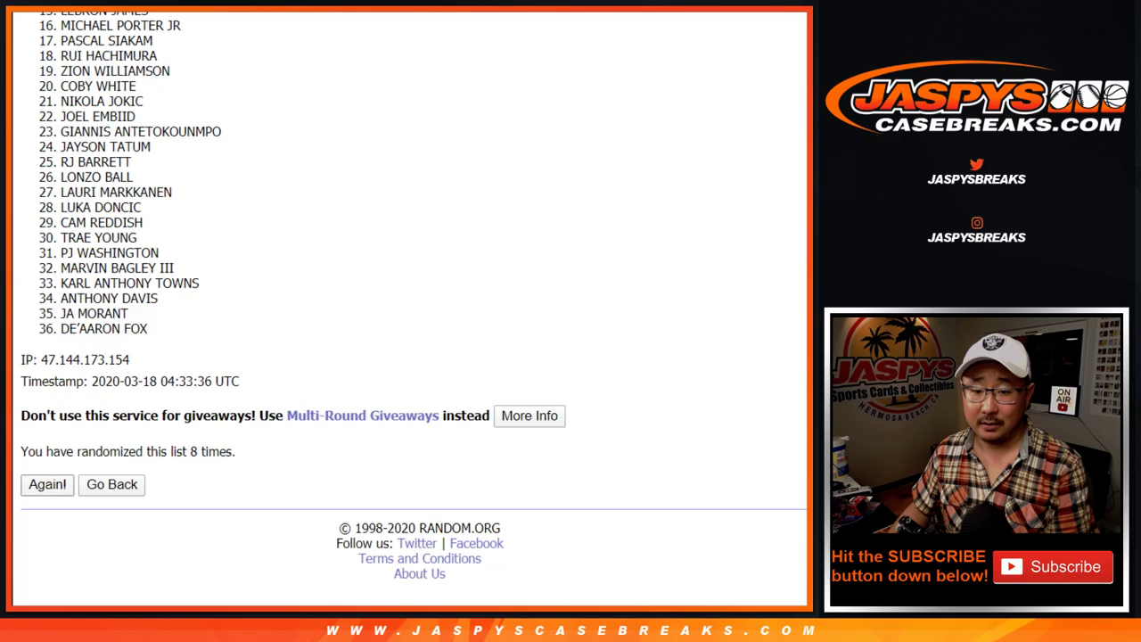
- Copy the full randomized player list and paste it into column B of the break spreadsheet, starting at B1
scroll(410, 309, "down", 1)
scroll(410, 308, "up", 5)
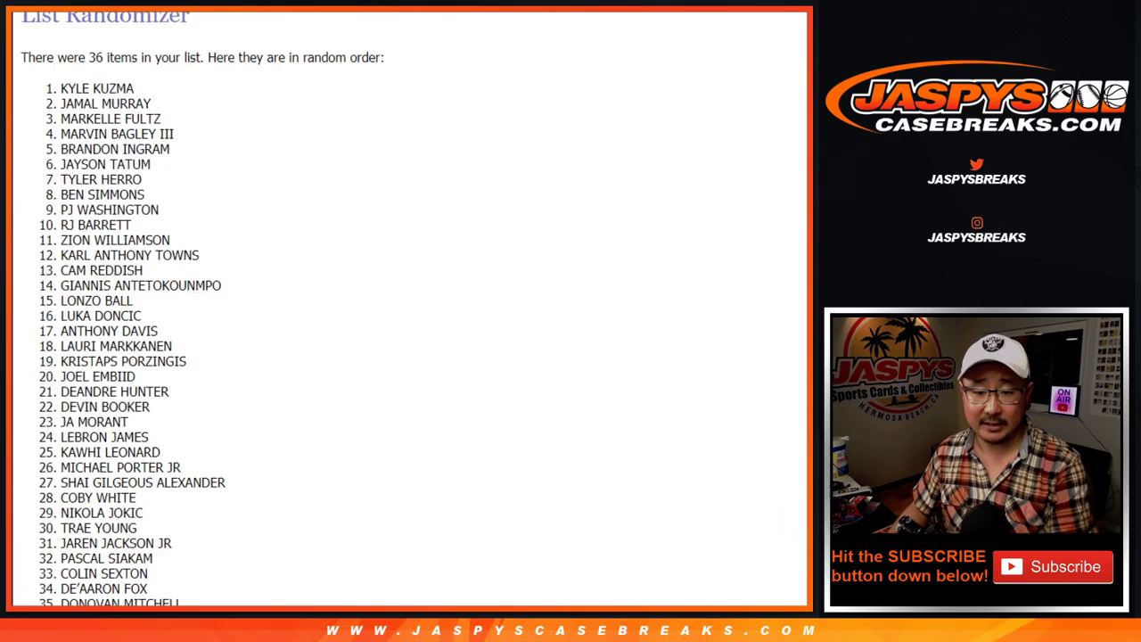
left_click_drag(60, 242, 158, 330)
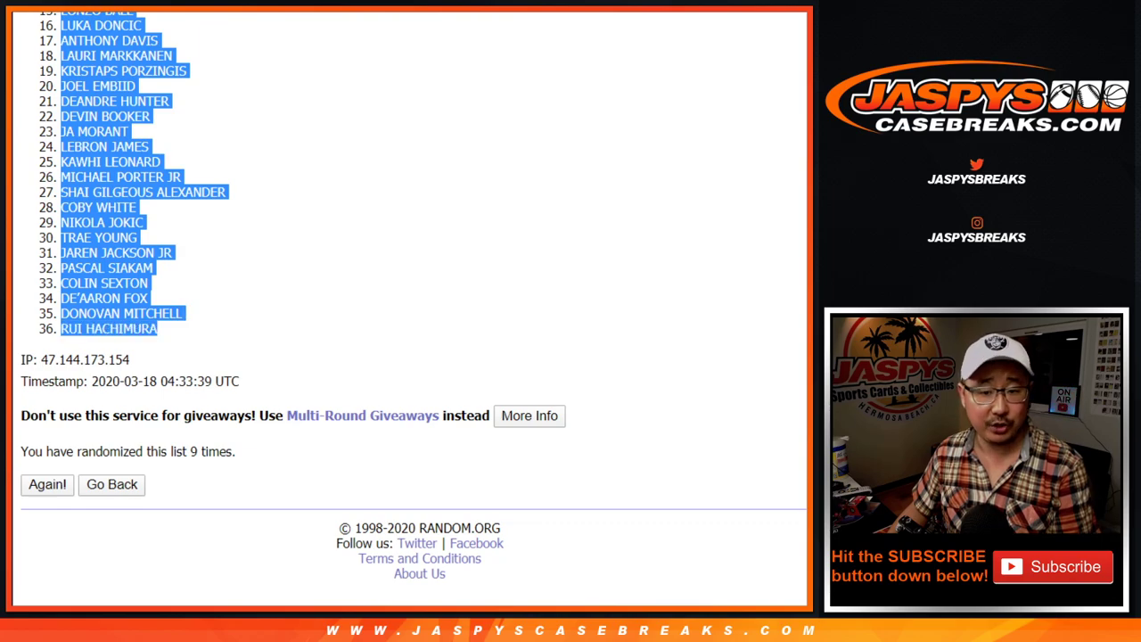
key("ctrl+Tab")
right_click(184, 141)
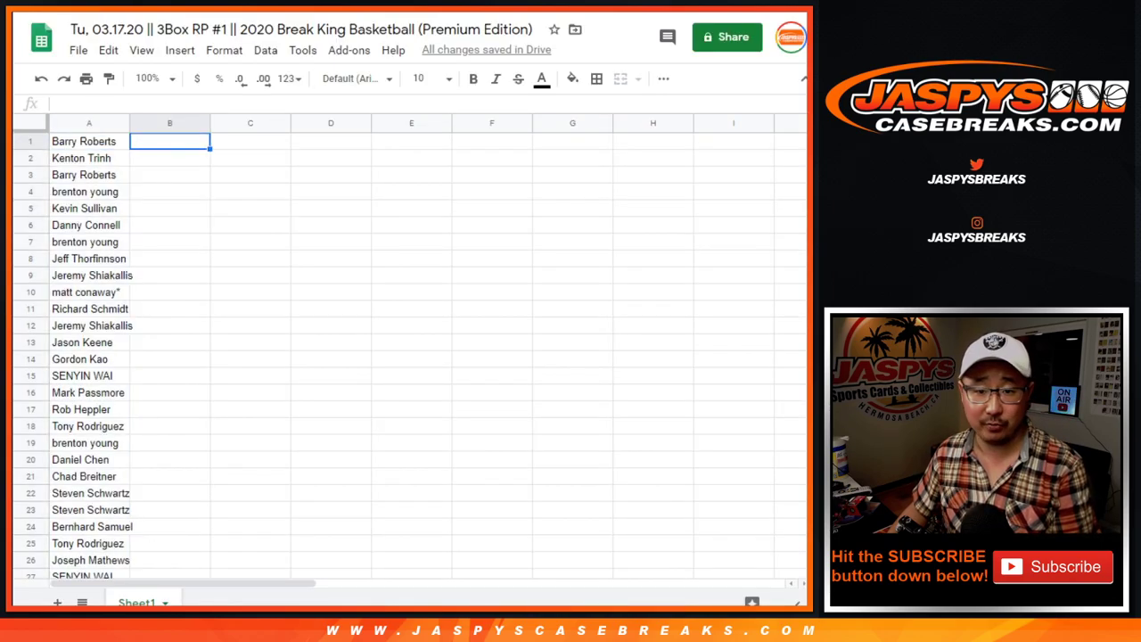
left_click(229, 124)
- Format the entire sheet in the Nunito font at size 12
key("ctrl+a")
left_click(354, 79)
left_click(362, 236)
left_click(423, 79)
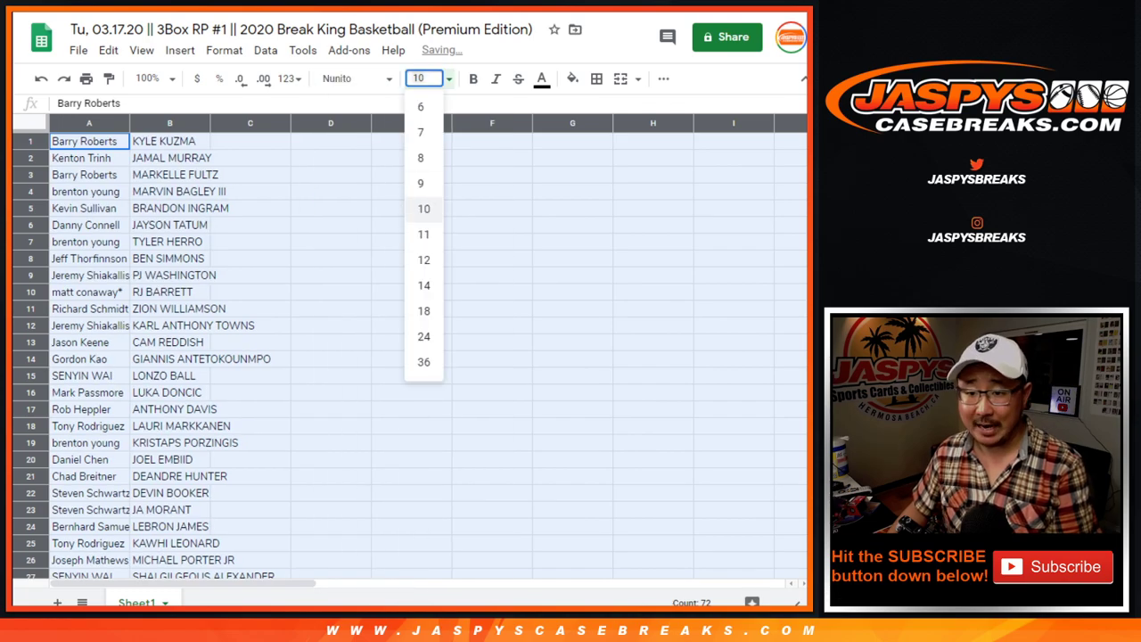
left_click(423, 259)
- Set the sheet zoom to 125% and auto-fit the widths of columns A and B to their contents
left_click(153, 78)
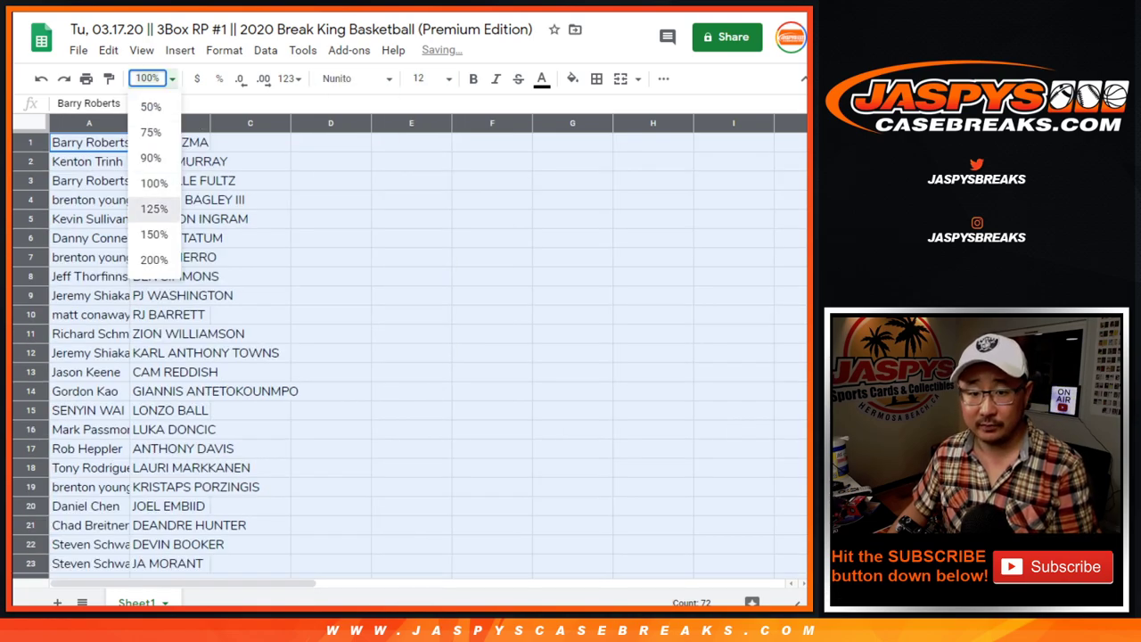
left_click(154, 210)
double_click(158, 125)
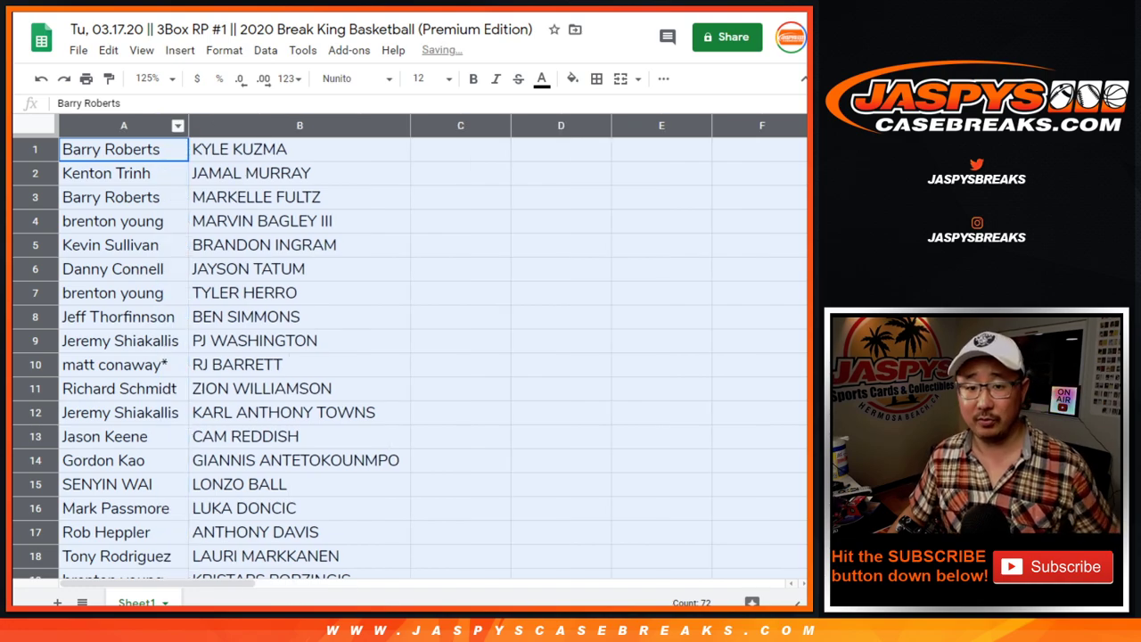
- Go through the pairings one row at a time from row 2 to row 36, reading each participant with the assigned player
left_click(35, 173)
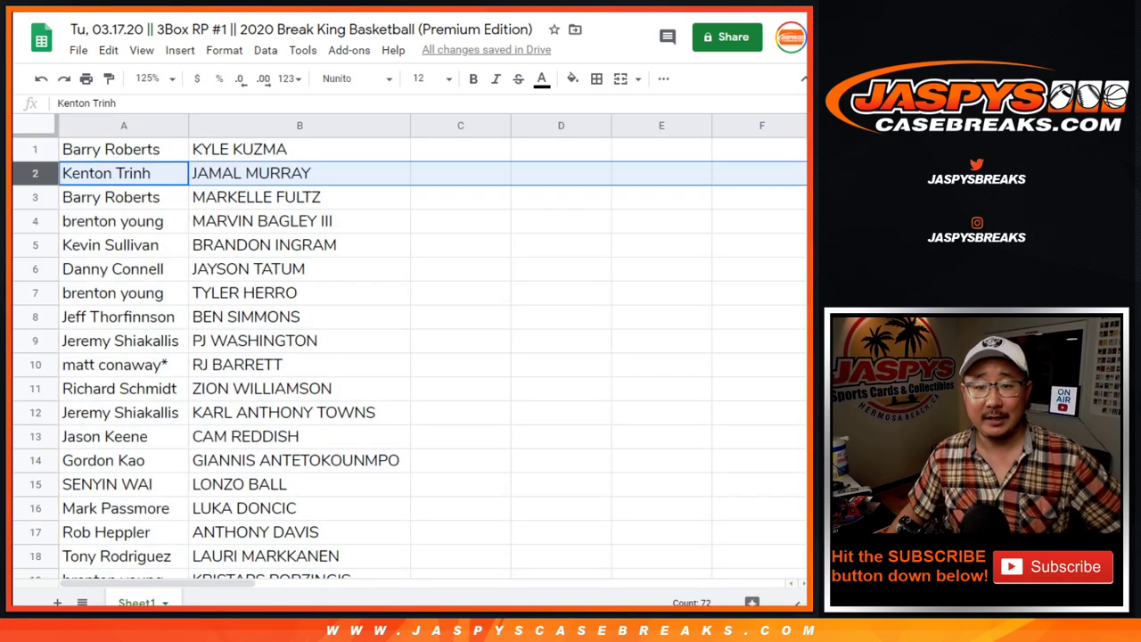
left_click(36, 197)
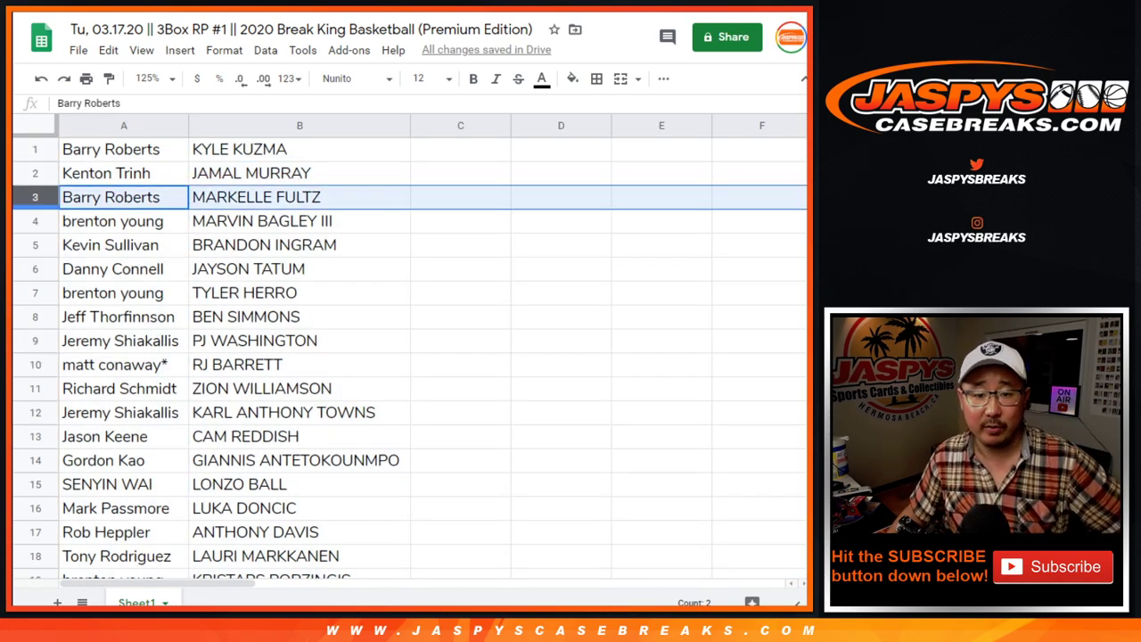
left_click(35, 221)
left_click(35, 245)
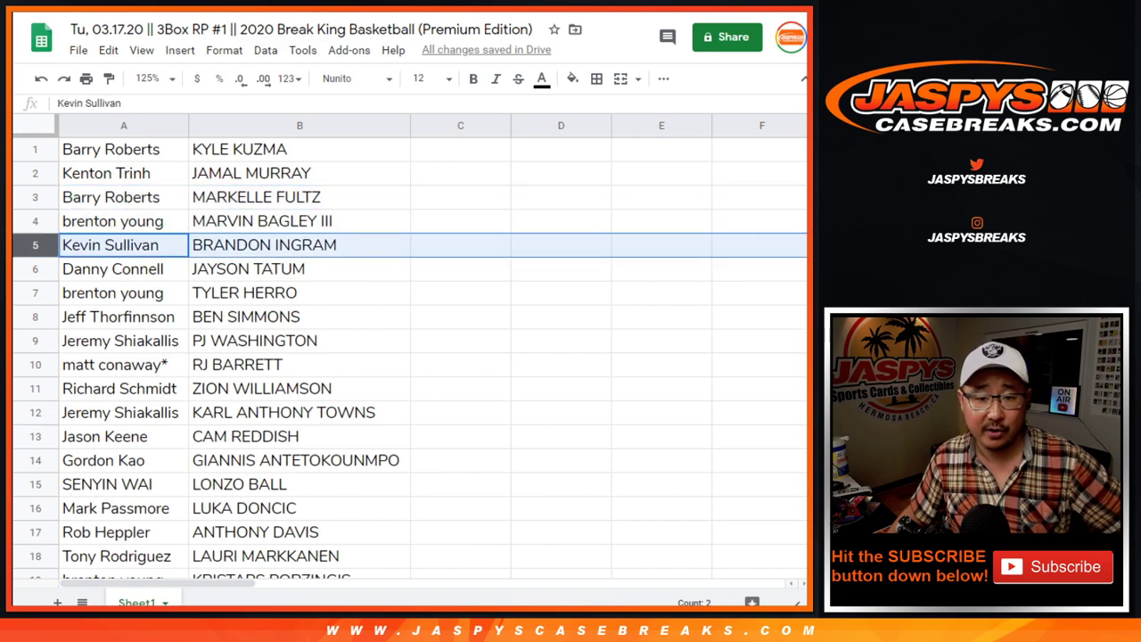
left_click(35, 269)
left_click(35, 293)
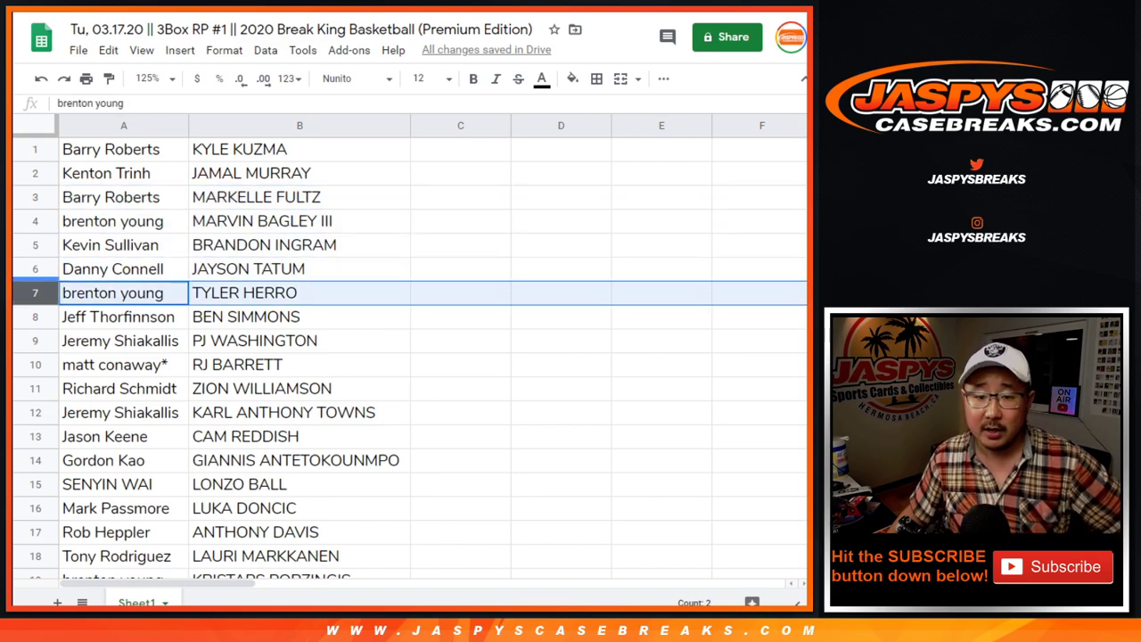
scroll(35, 294, "down", 2)
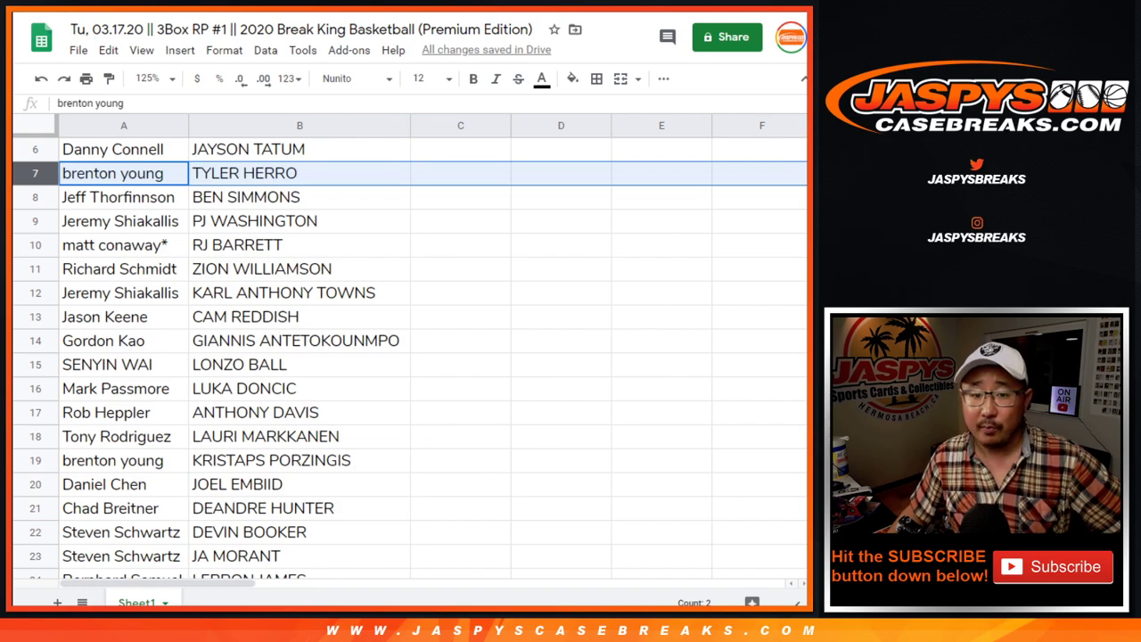
left_click(35, 197)
left_click(34, 221)
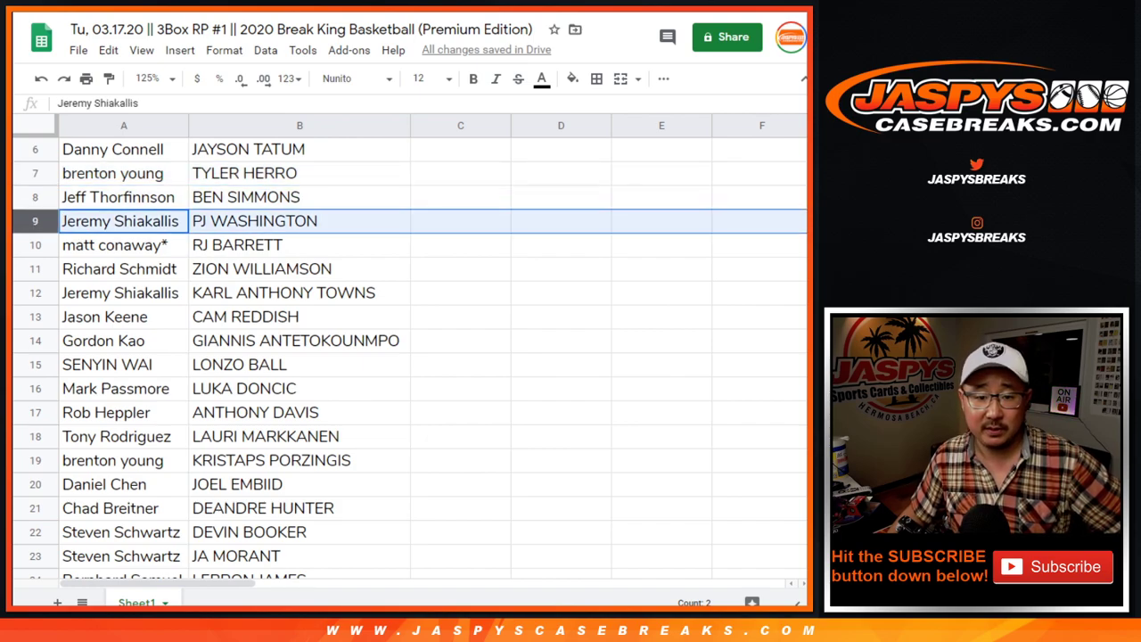
left_click(34, 246)
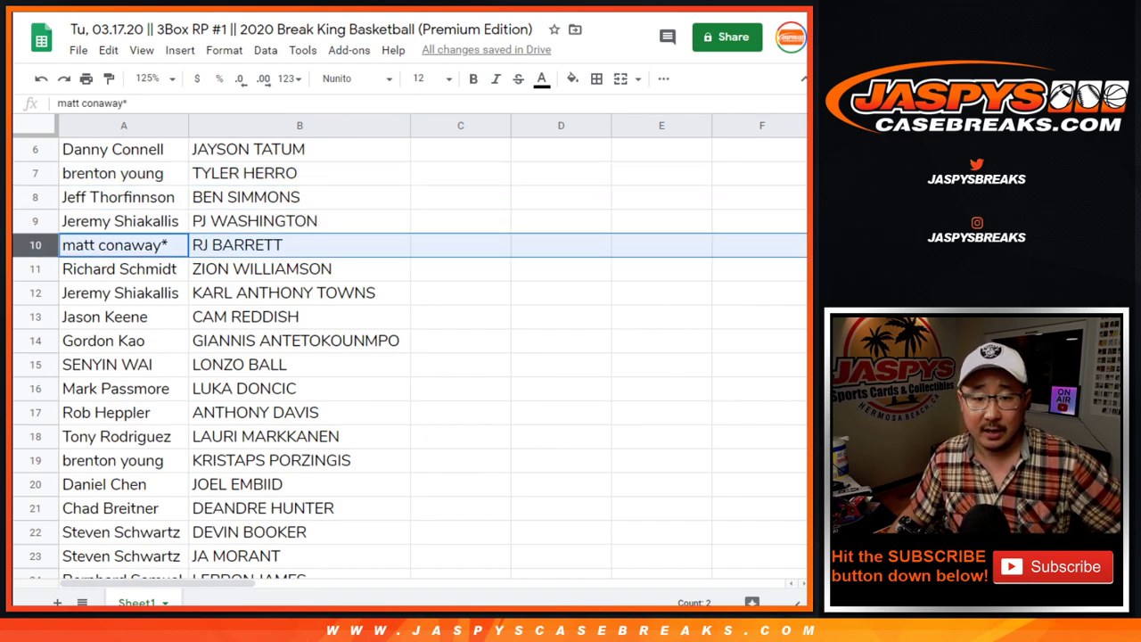
left_click(34, 269)
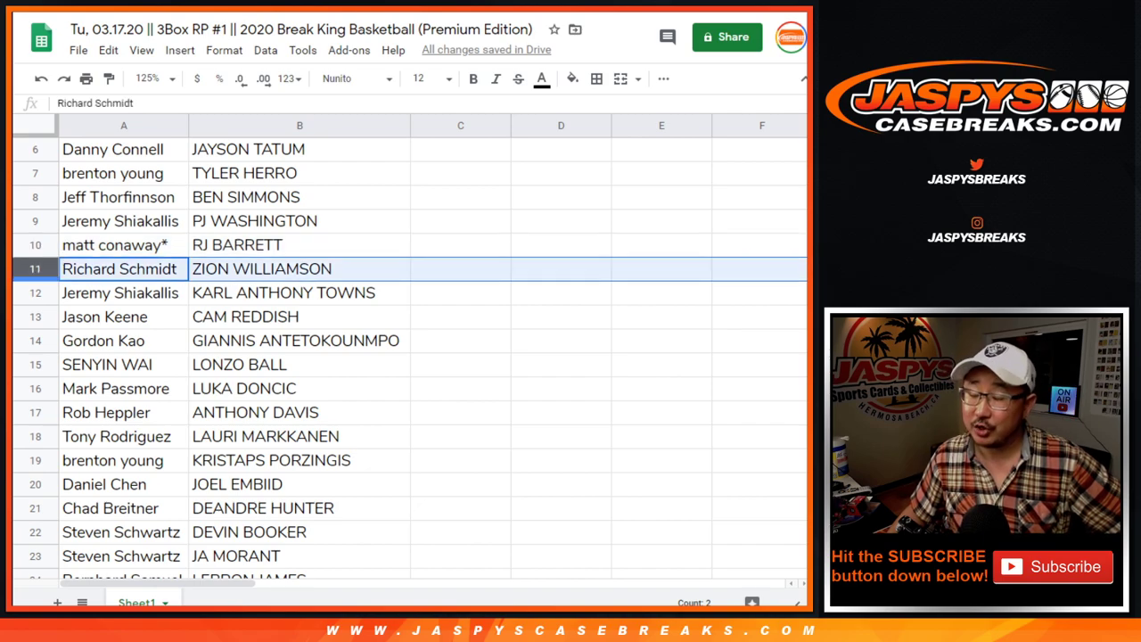
left_click(35, 293)
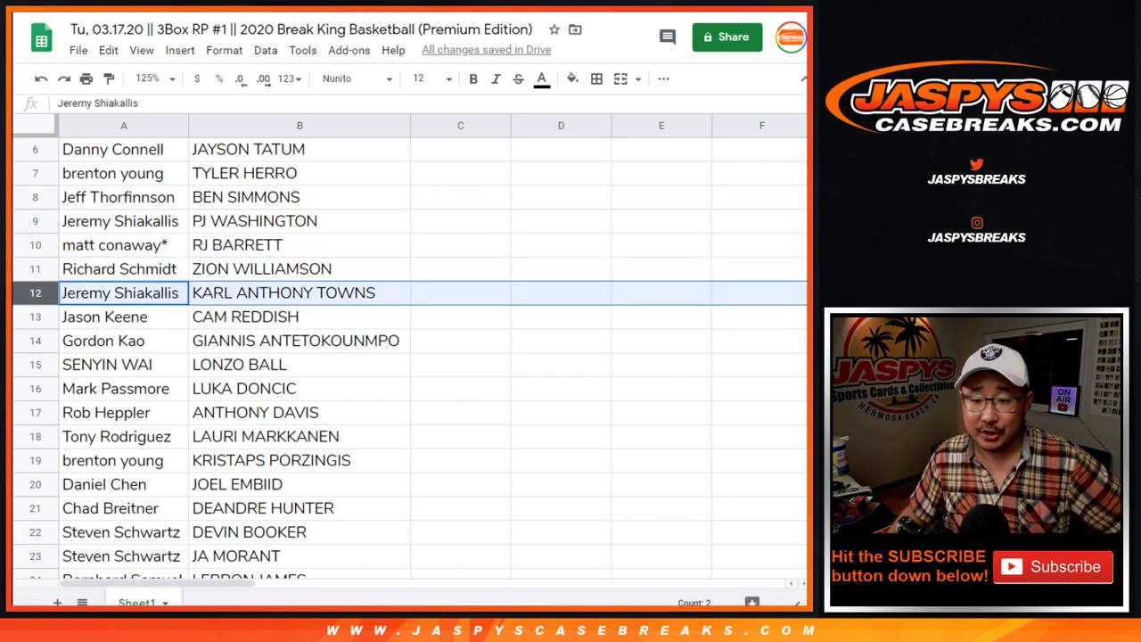
left_click(35, 317)
left_click(35, 341)
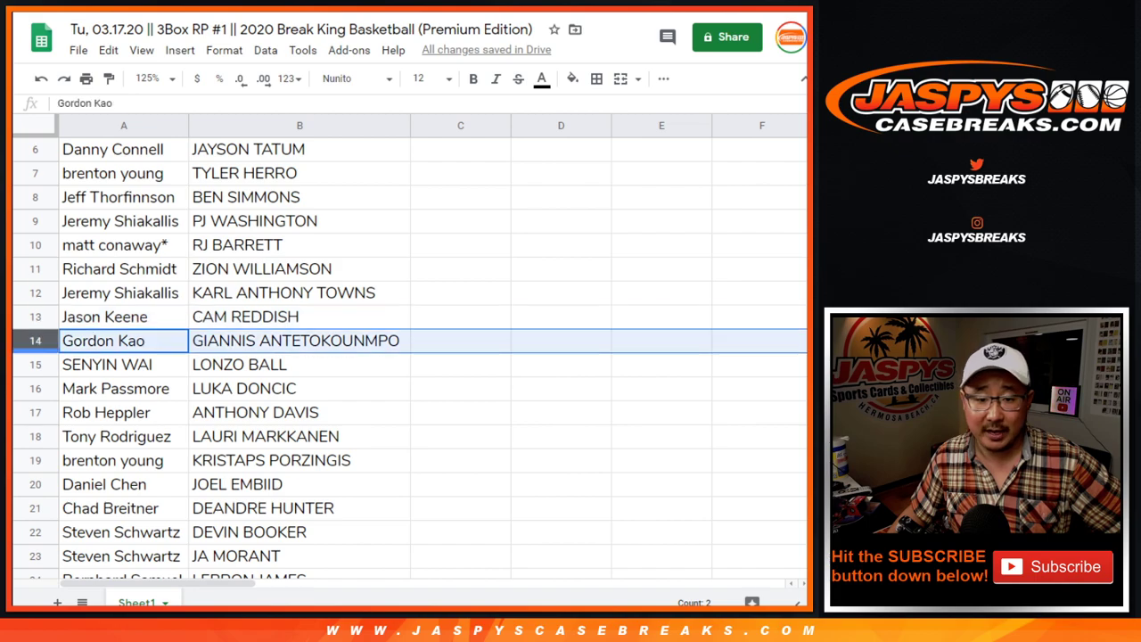
left_click(35, 365)
scroll(34, 366, "down", 2)
scroll(410, 357, "down", 1)
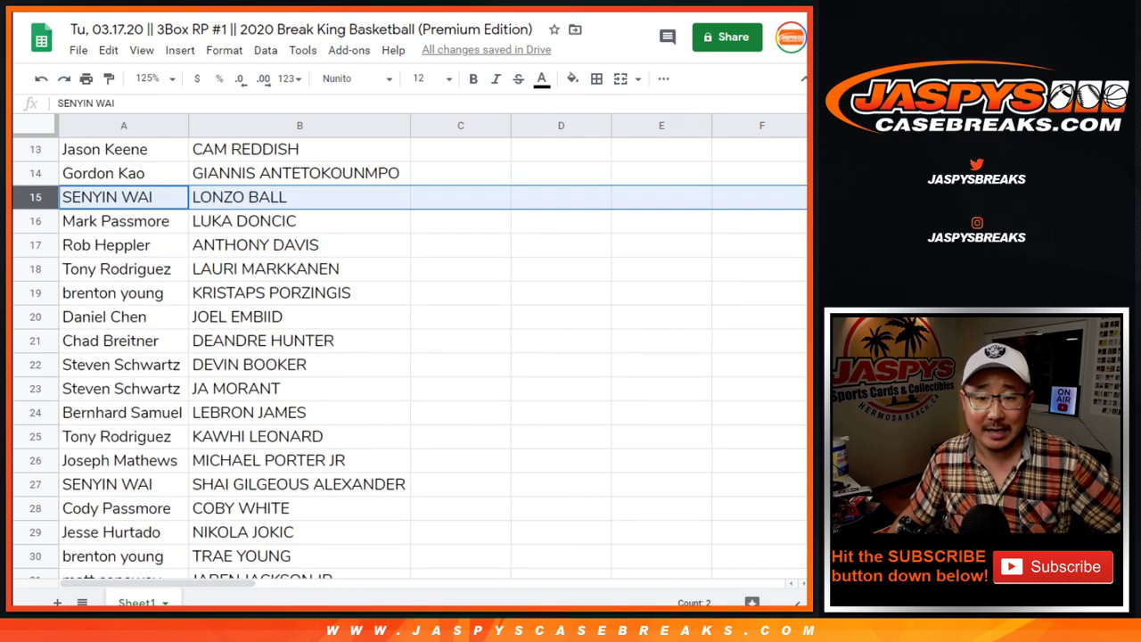
left_click(35, 221)
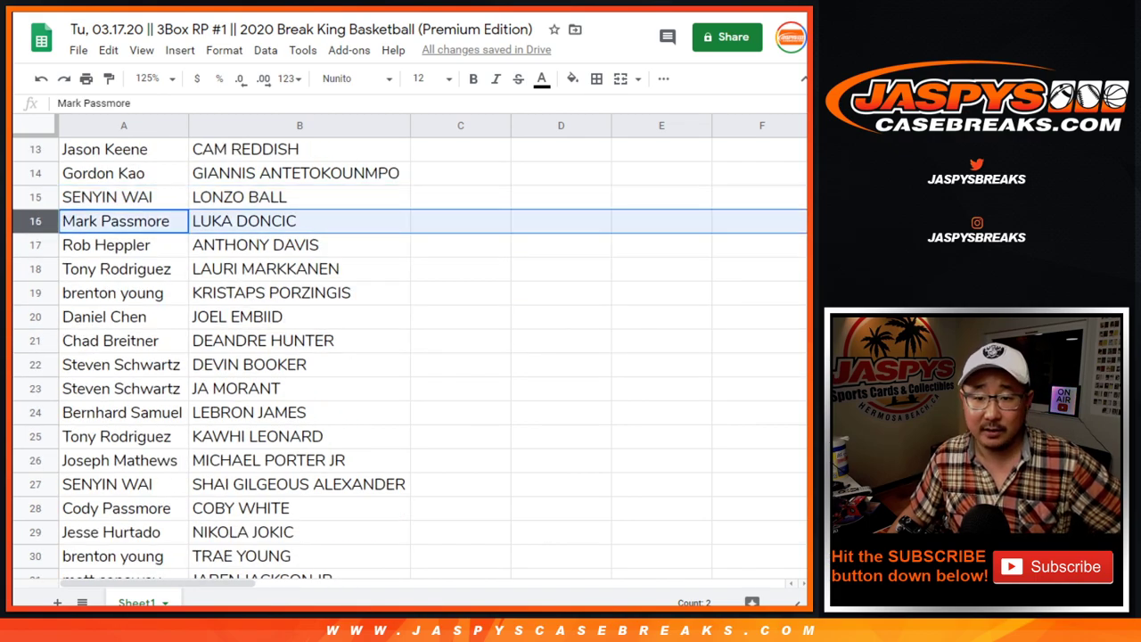
left_click(34, 245)
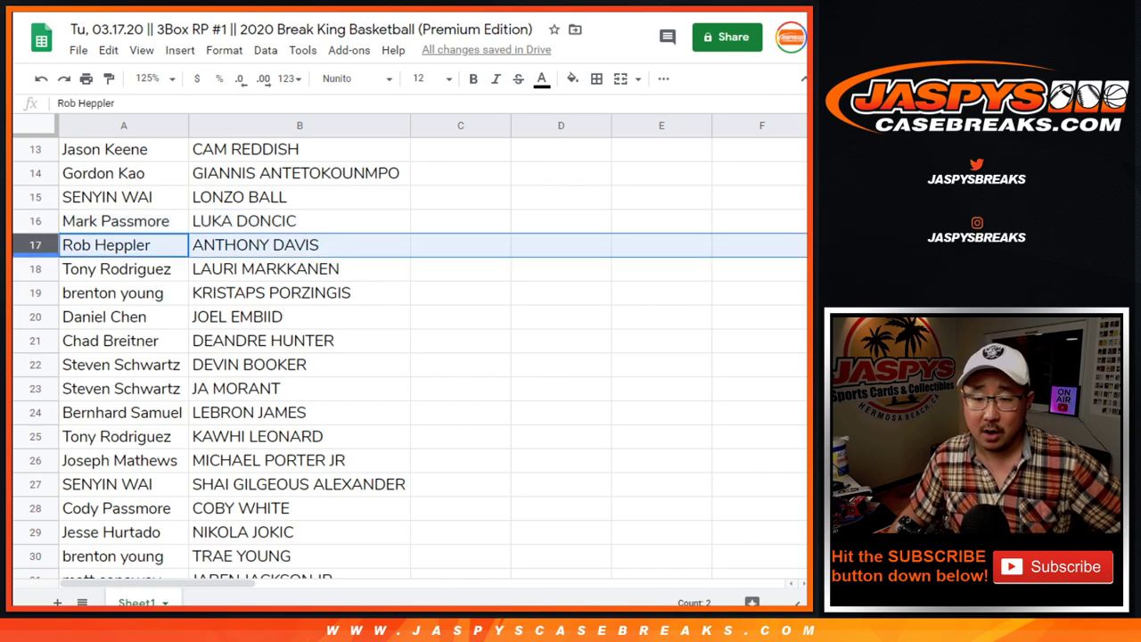
left_click(35, 269)
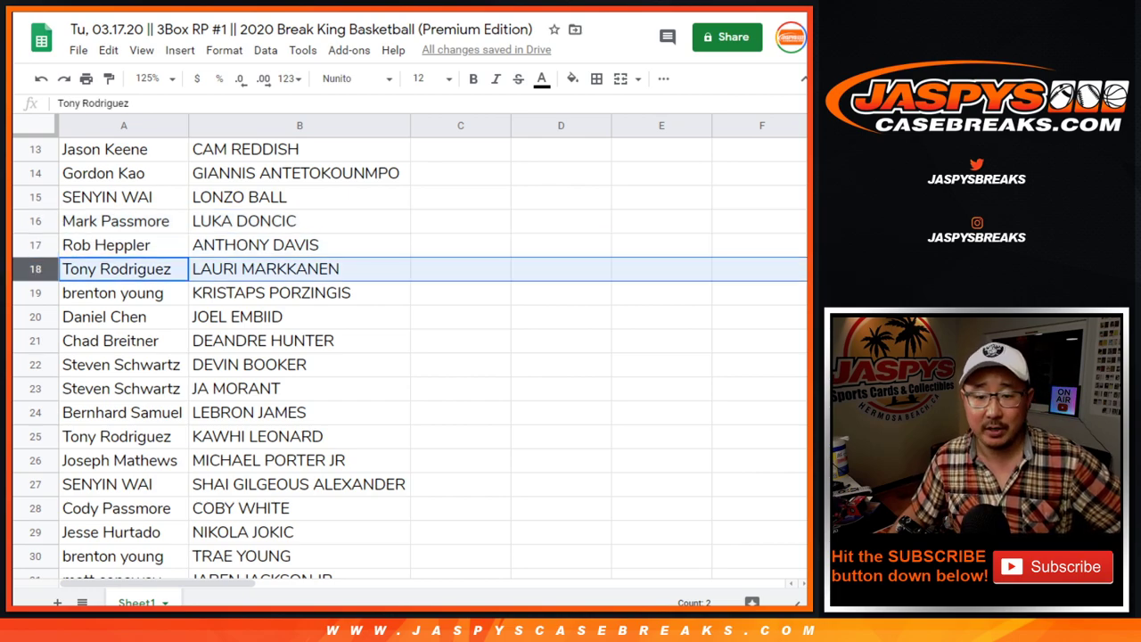
left_click(35, 293)
scroll(34, 294, "down", 2)
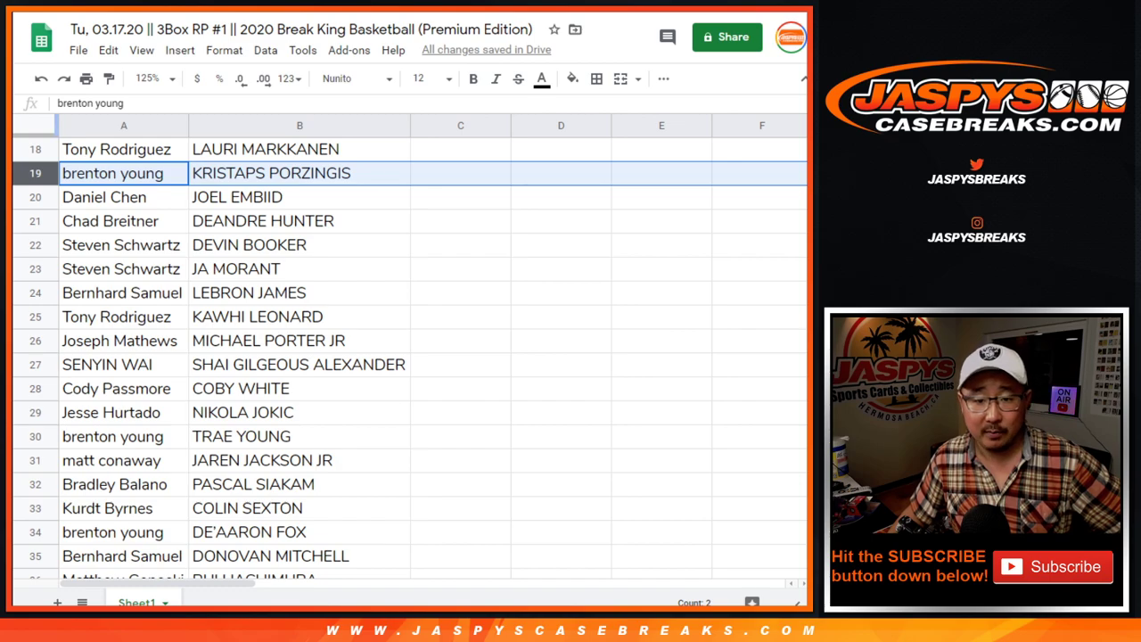
left_click(35, 197)
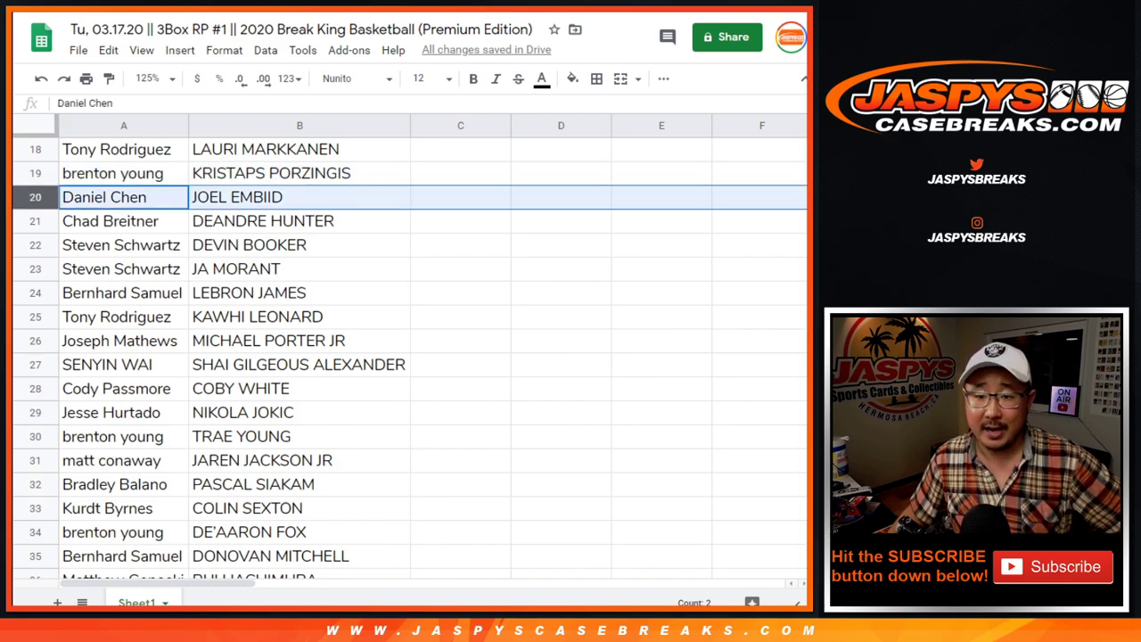
left_click(35, 222)
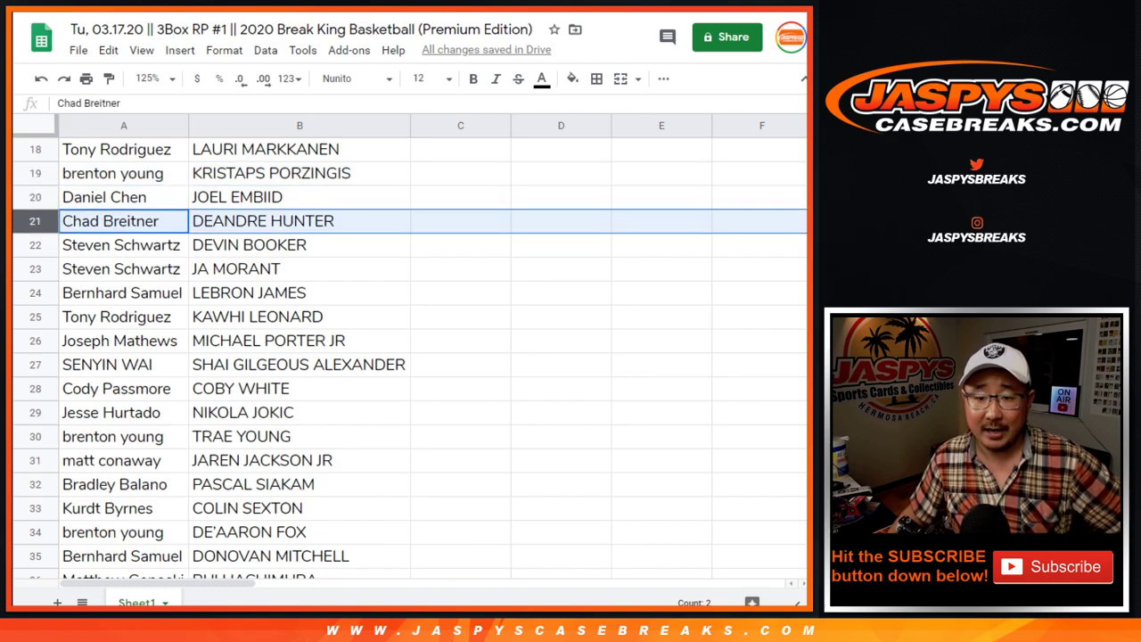
left_click(34, 245)
left_click(35, 269)
scroll(35, 270, "down", 2)
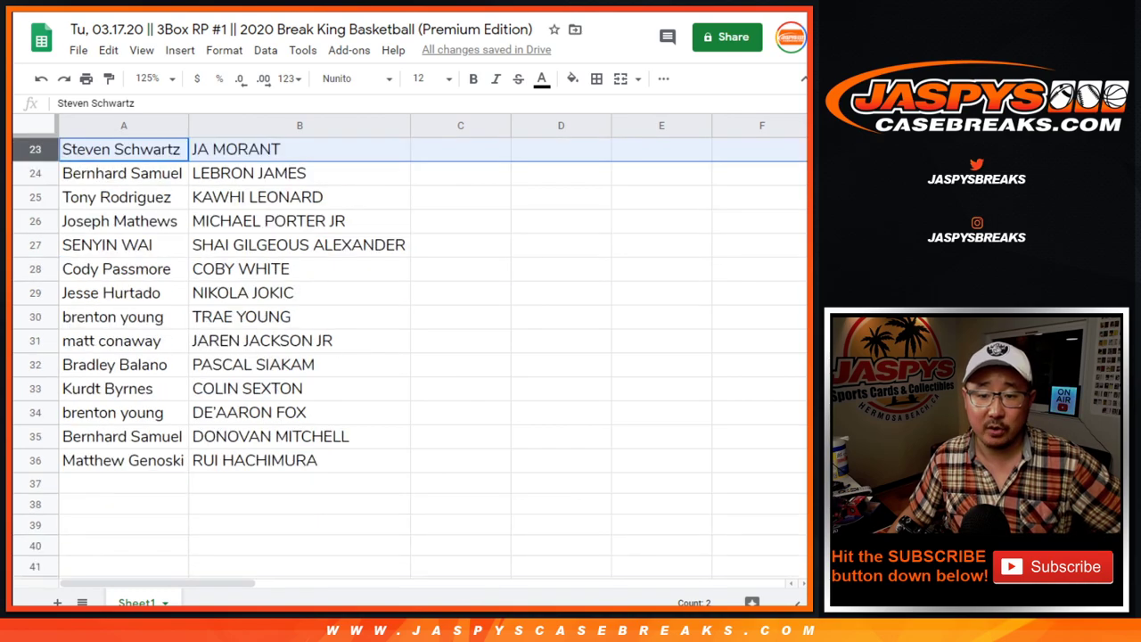
left_click(35, 173)
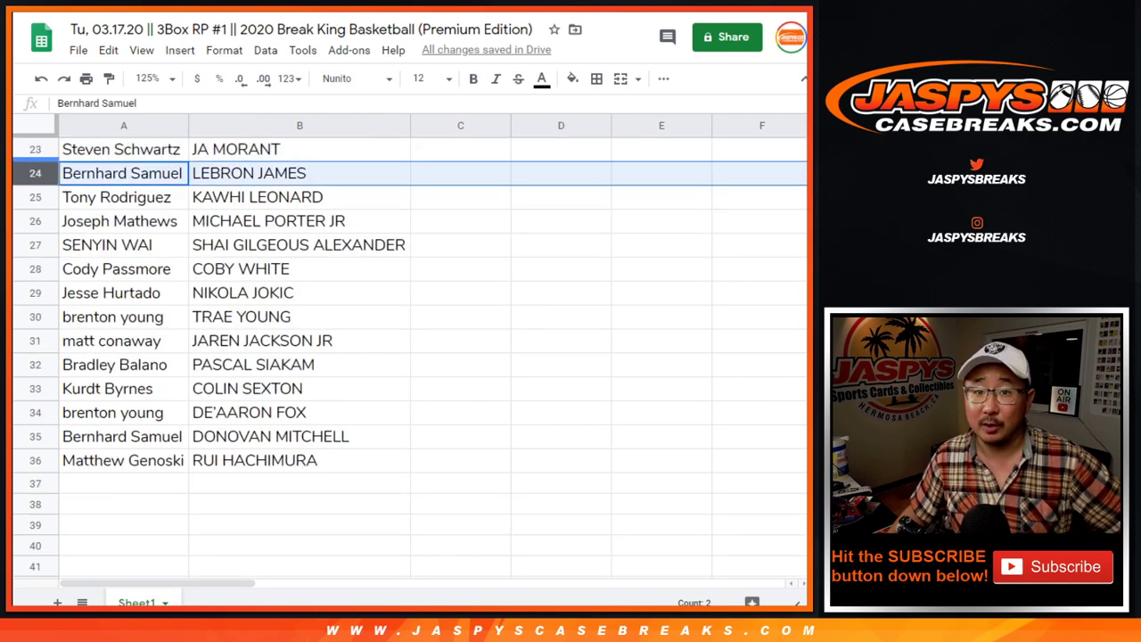
left_click(35, 197)
left_click(35, 221)
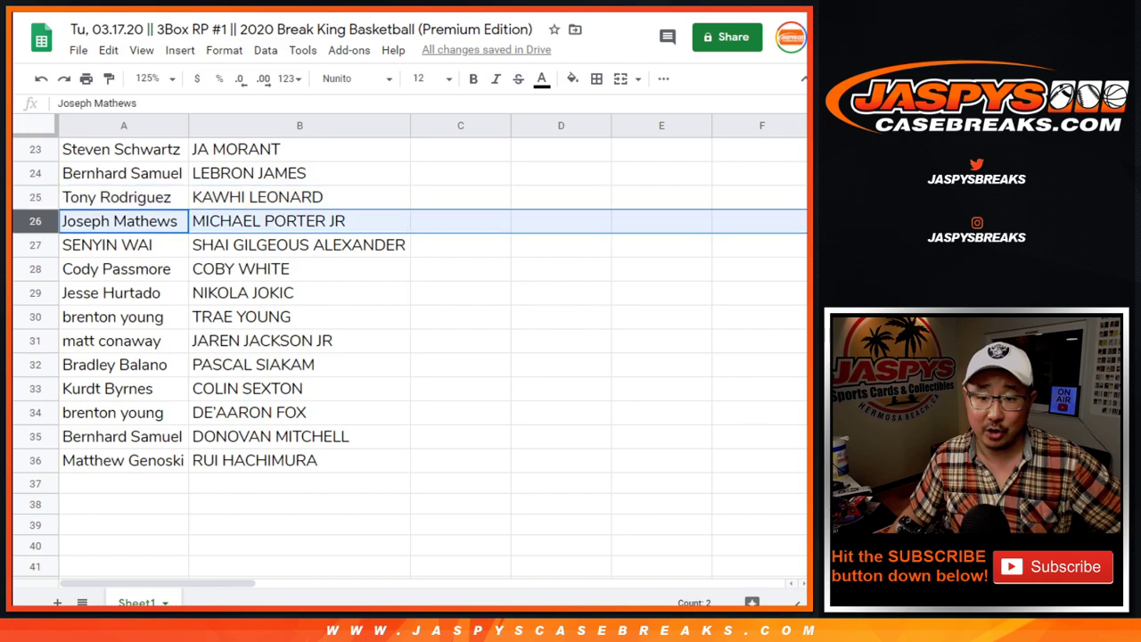
left_click(35, 245)
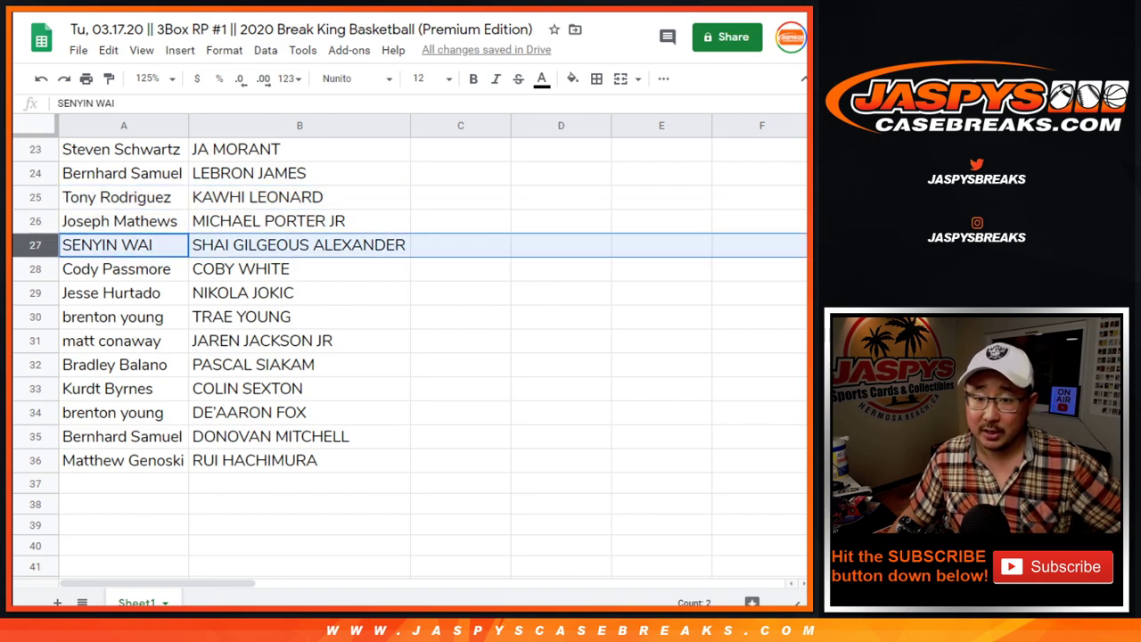
left_click(34, 269)
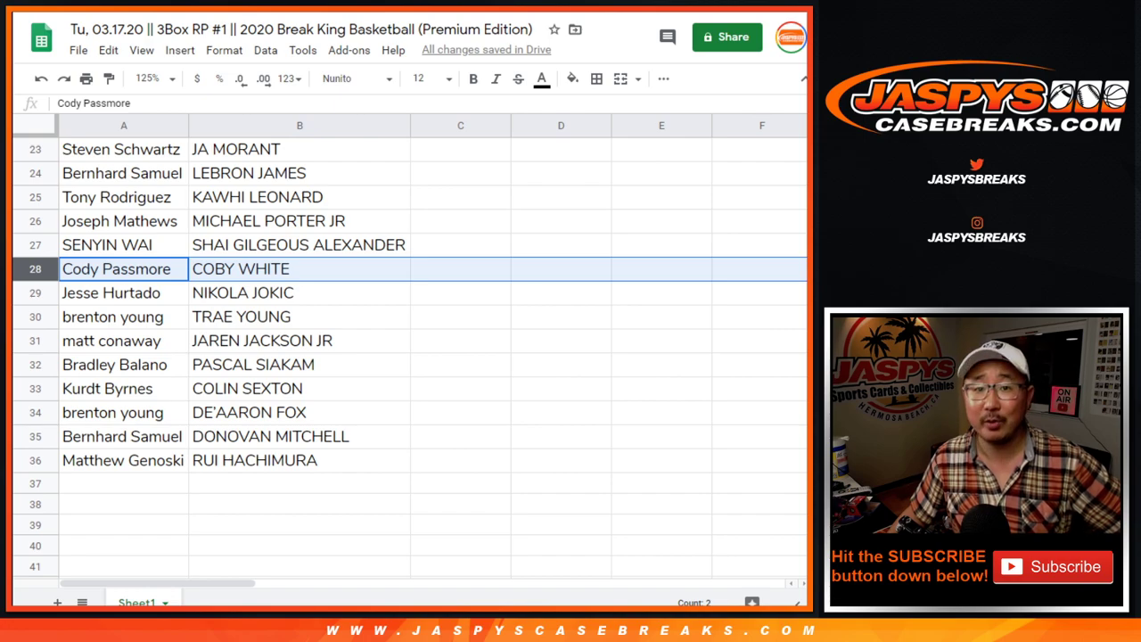
left_click(35, 293)
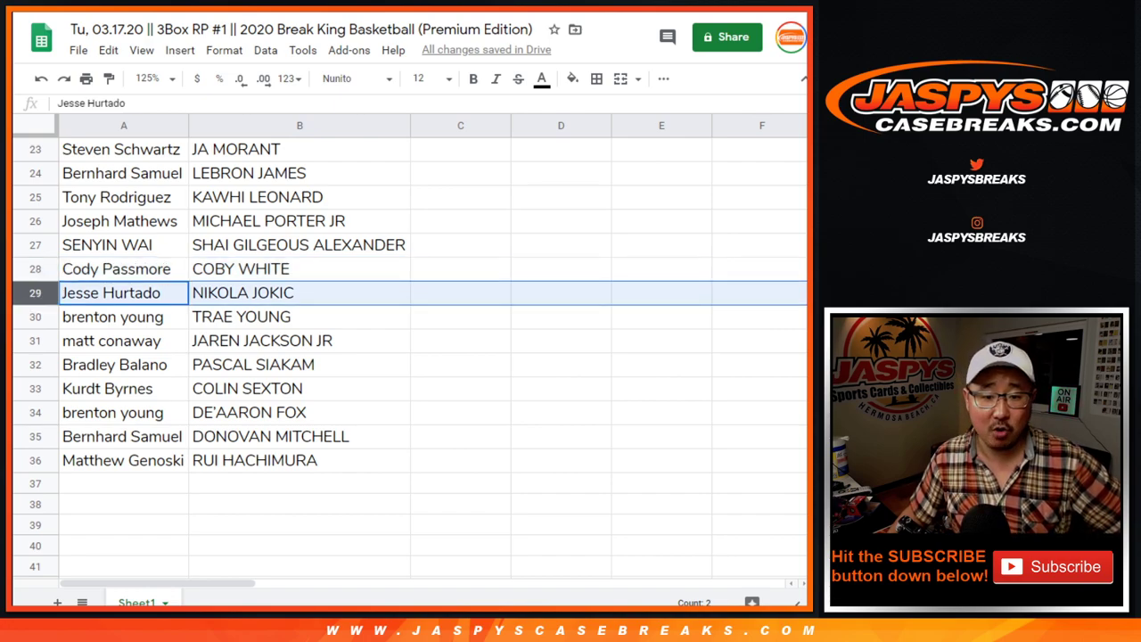
left_click(35, 317)
left_click(34, 341)
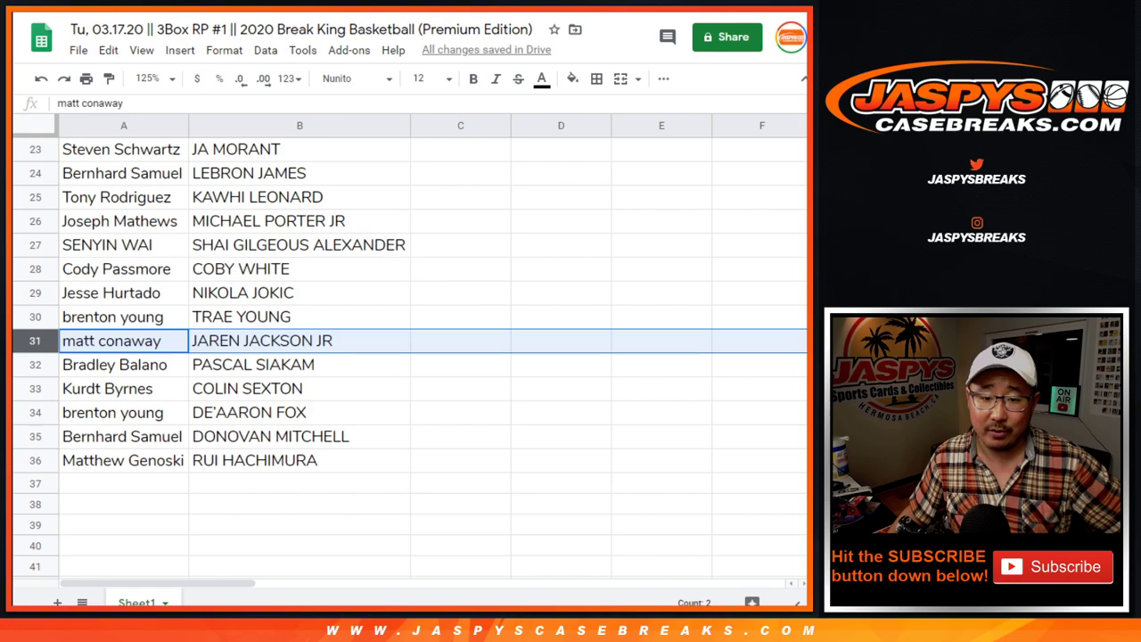
left_click(35, 365)
scroll(410, 347, "down", 2)
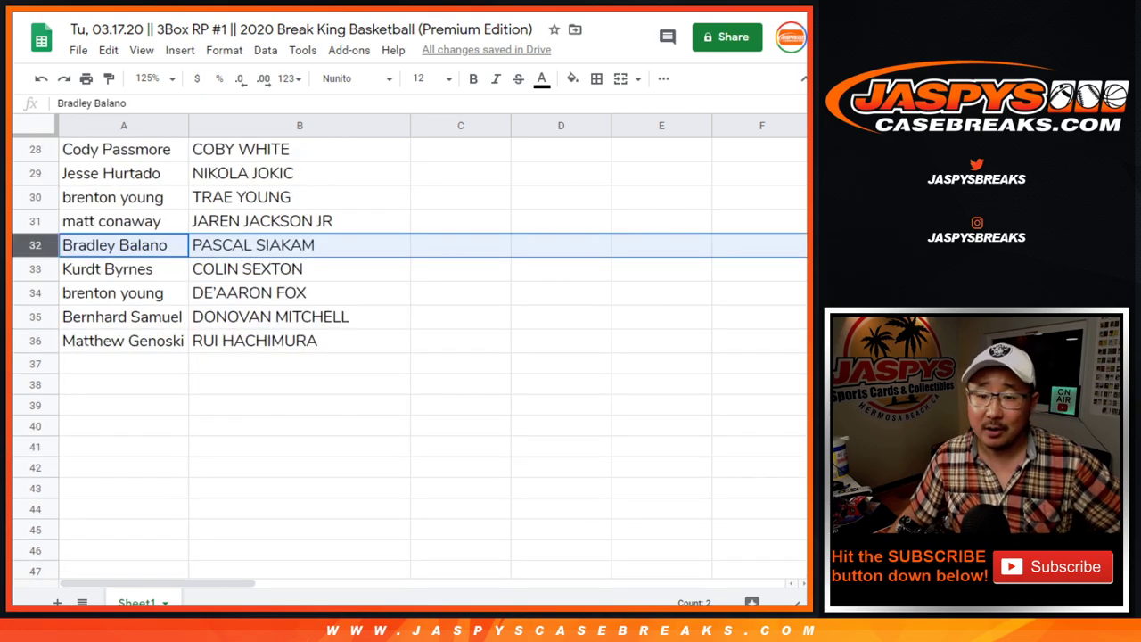
left_click(35, 269)
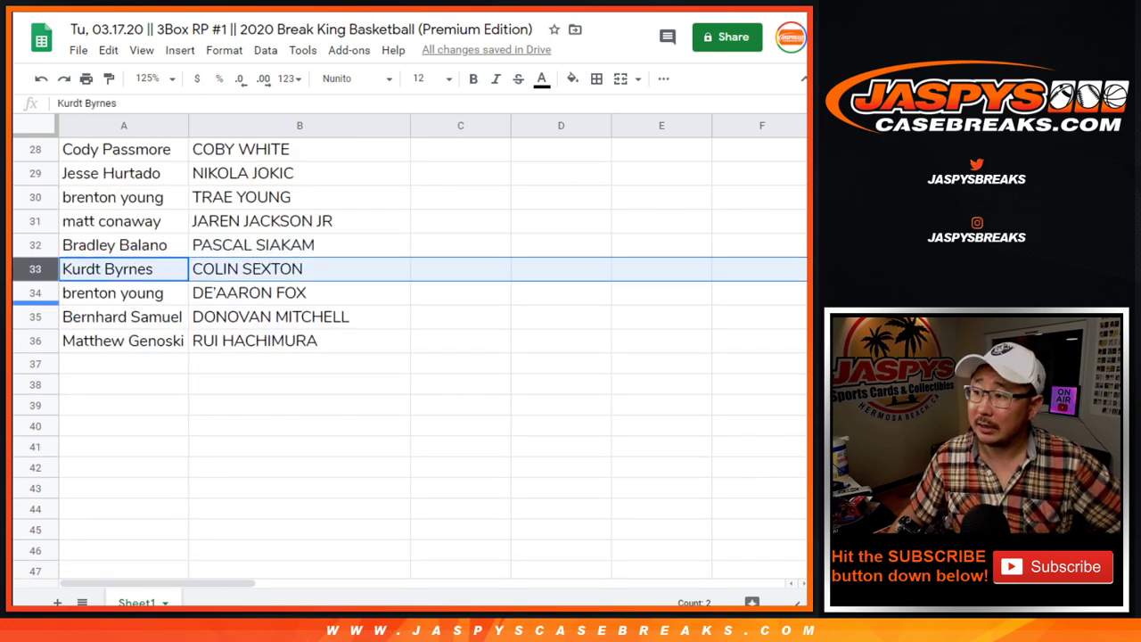
left_click(35, 293)
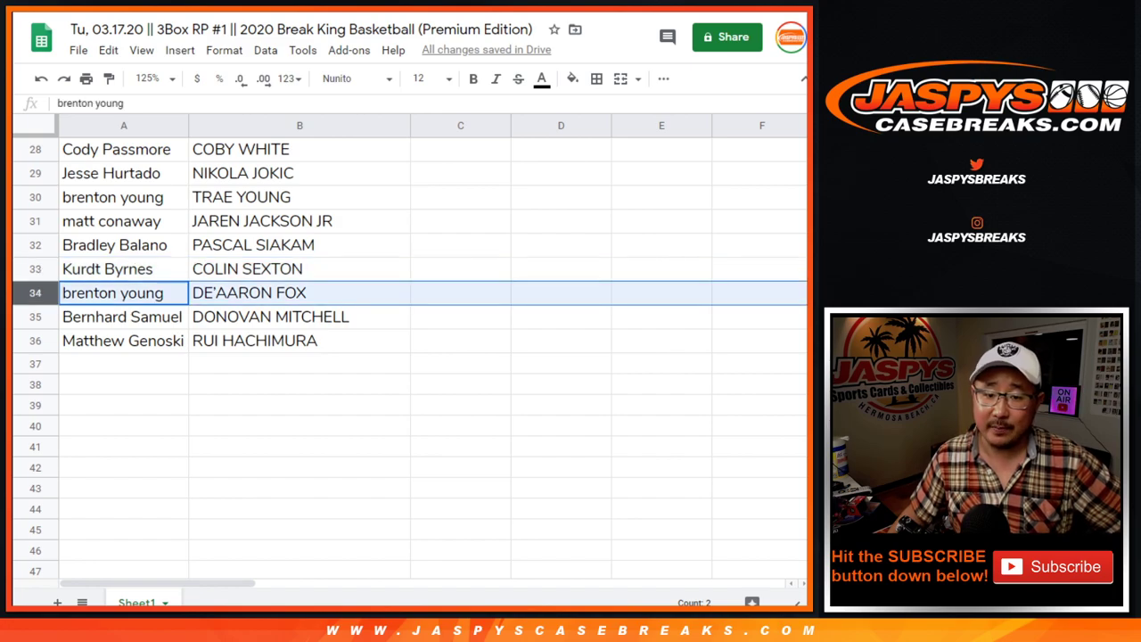
left_click(35, 317)
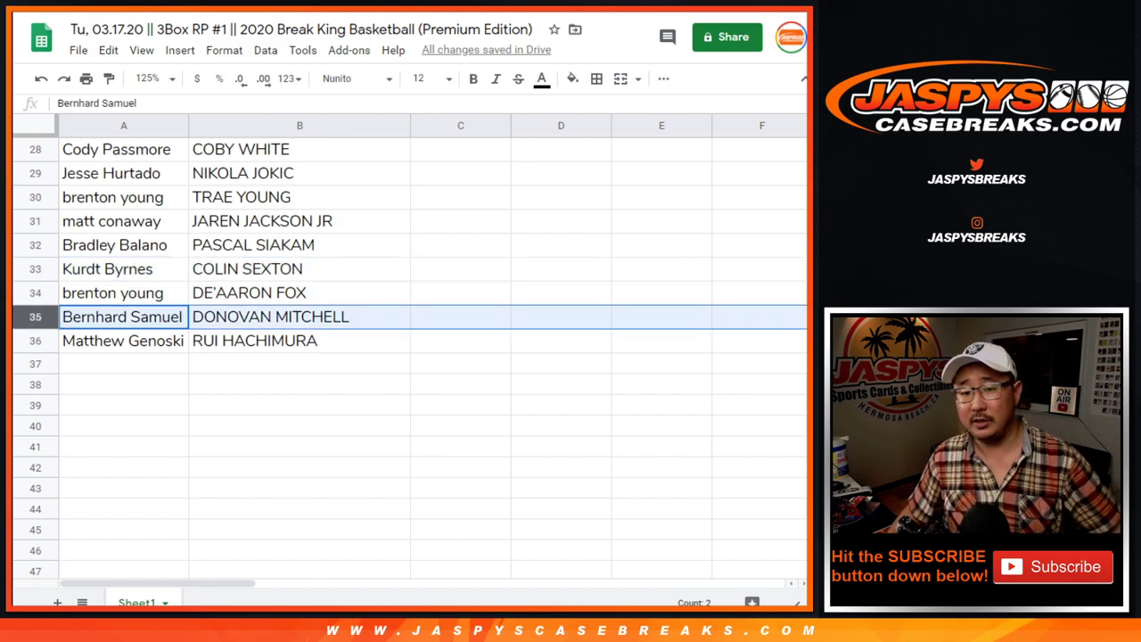
left_click(35, 340)
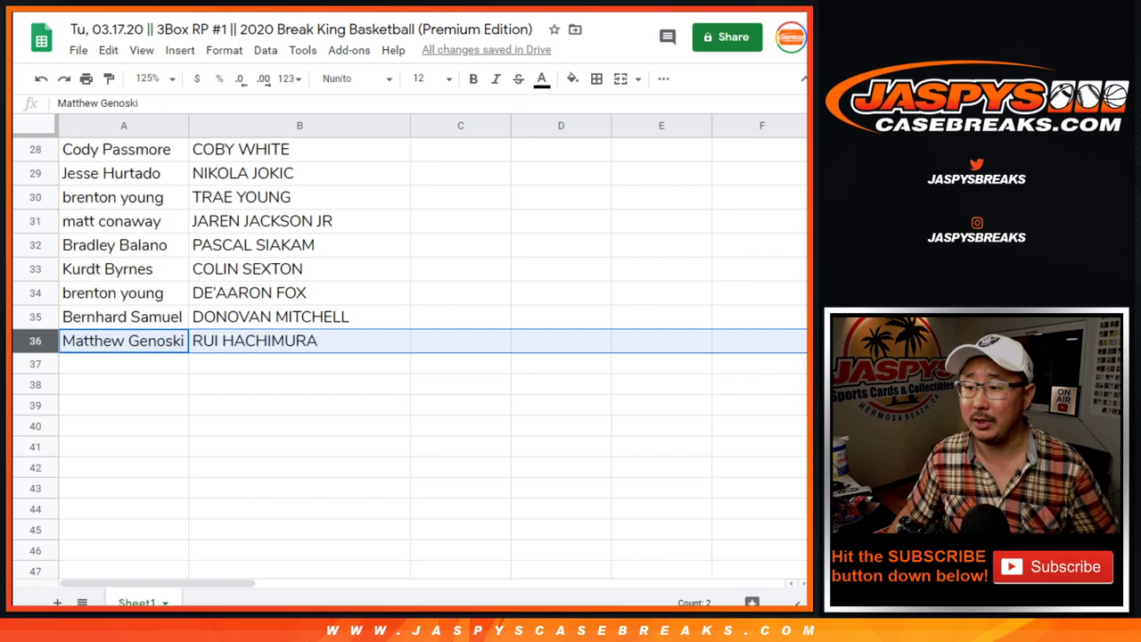
- Return to the start of the list and reduce the sheet zoom to 75%, then to 70%
scroll(410, 357, "up", 10)
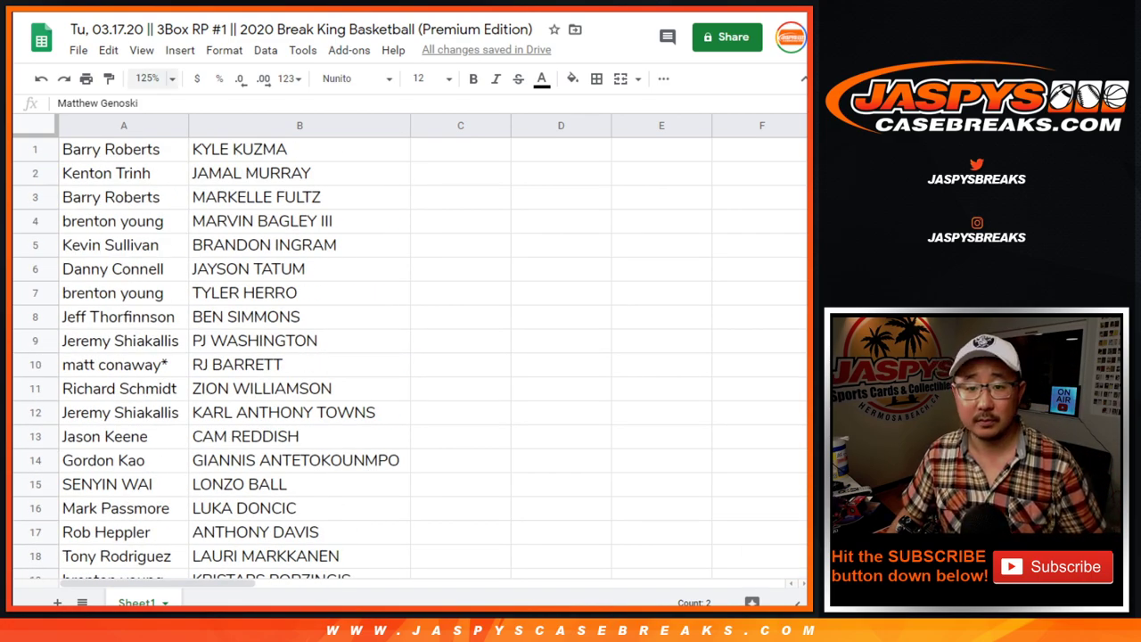
left_click(147, 79)
type("75")
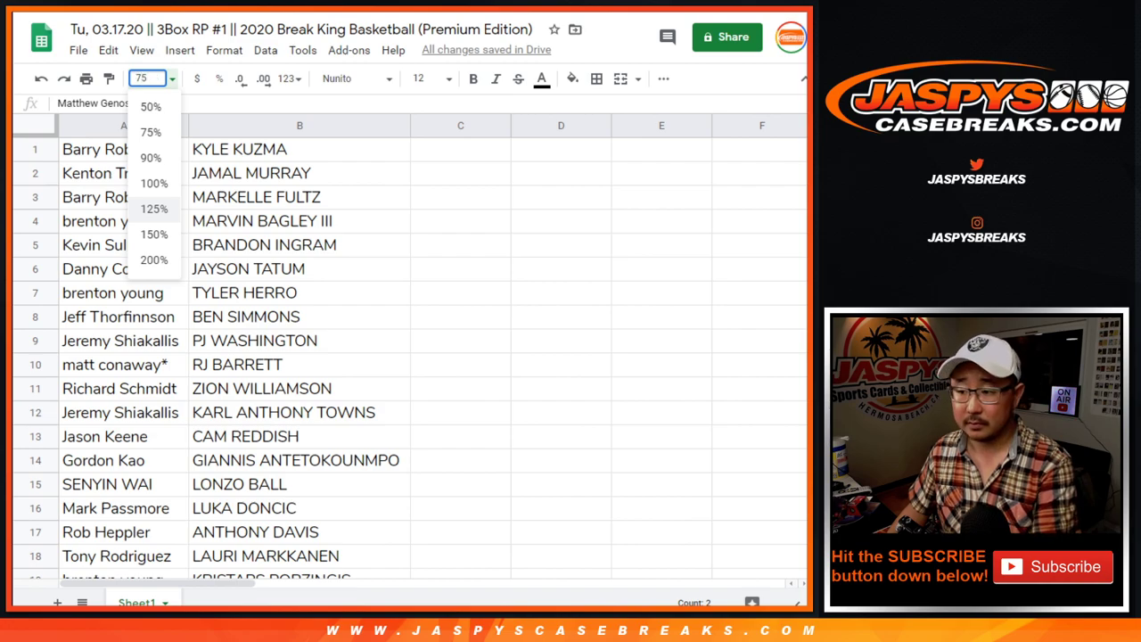
key("Return")
type("70")
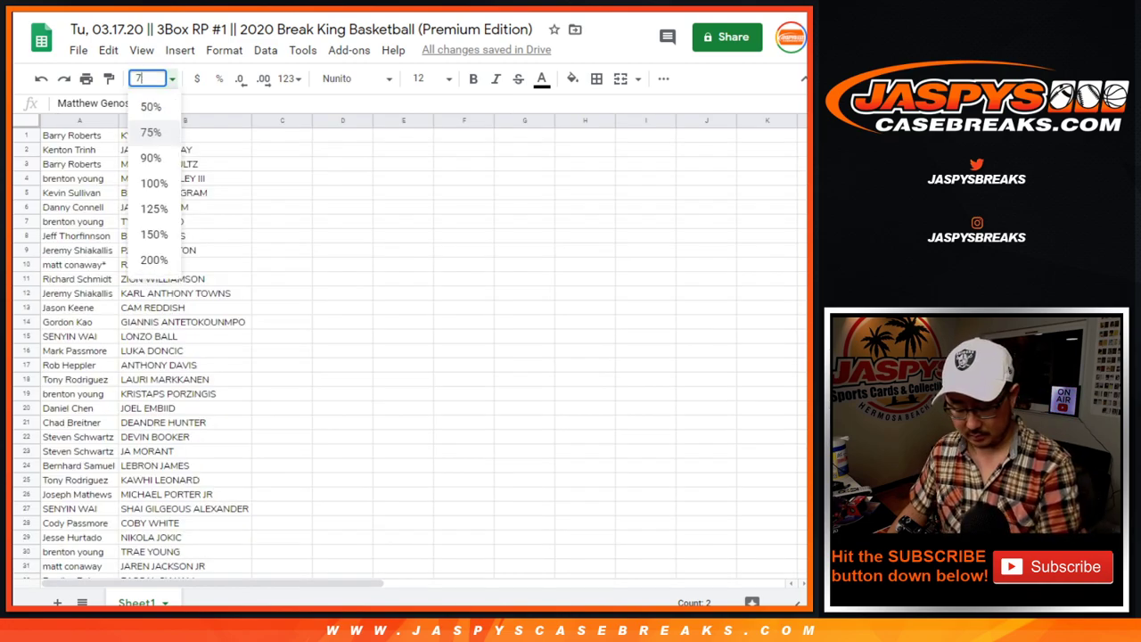
key("Return")
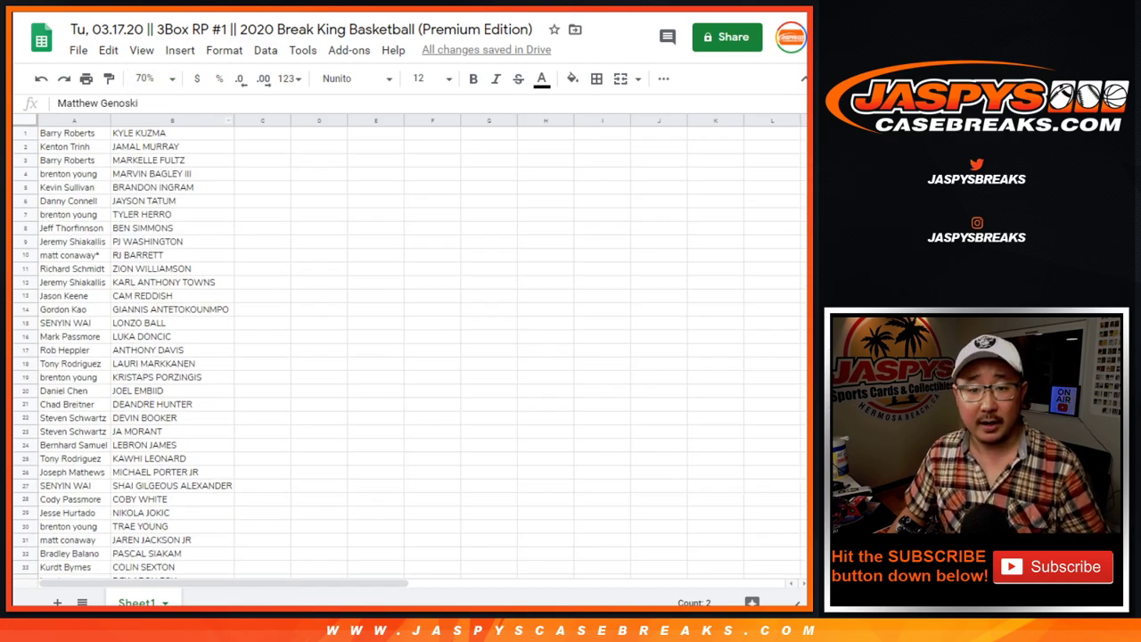
- Set the sheet zoom back to 125% and select the participant names in column A
left_click(172, 120)
left_click(151, 78)
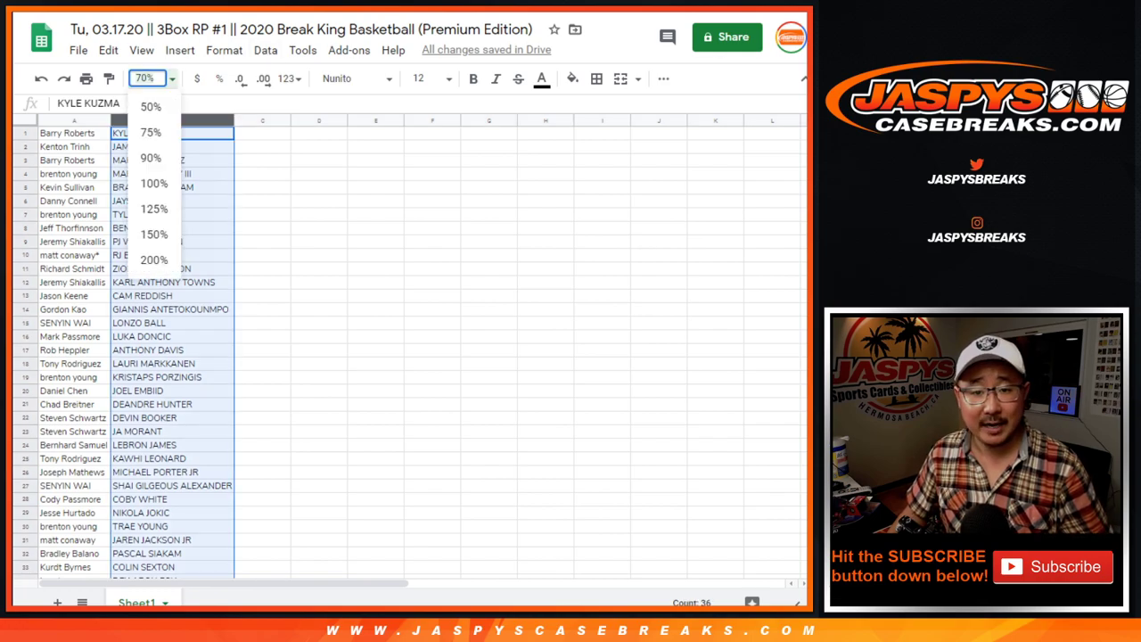
left_click(153, 209)
left_click(124, 124)
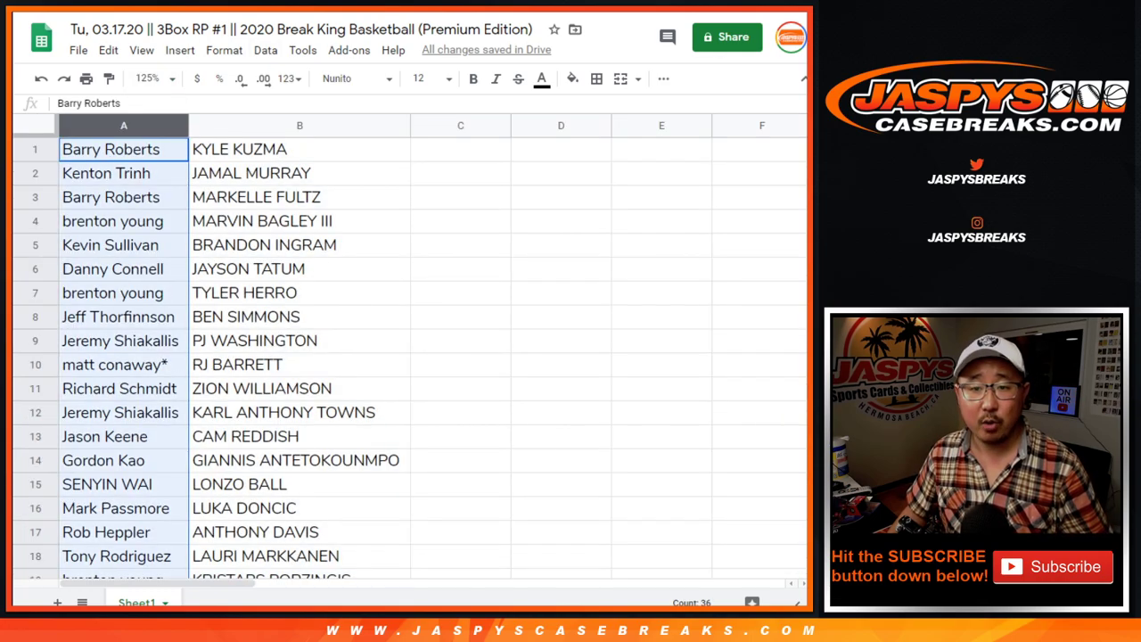
- Sort the whole sheet by the participant names in column A, from A to Z
left_click(265, 50)
left_click(330, 77)
- Read the sorted pairings in rows 1 to 10, highlighting each participant's rows together with the assigned players
left_click_drag(124, 150, 268, 174)
left_click_drag(124, 198, 268, 221)
left_click_drag(124, 245, 268, 269)
scroll(267, 270, "down", 2)
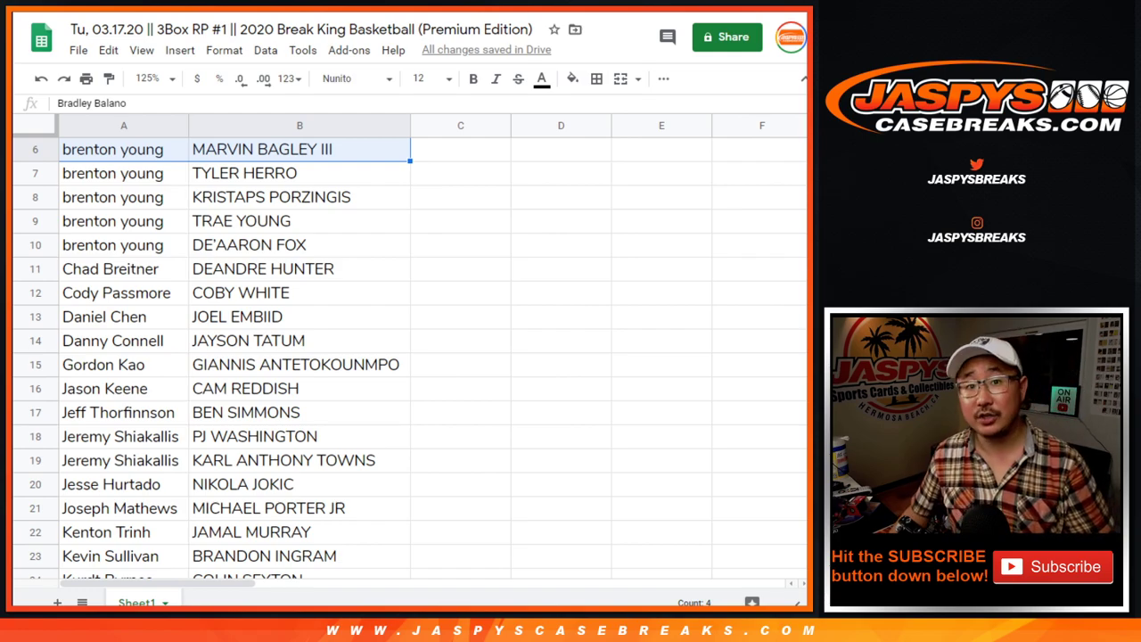
left_click(124, 174)
scroll(124, 174, "up", 1)
left_click(124, 198)
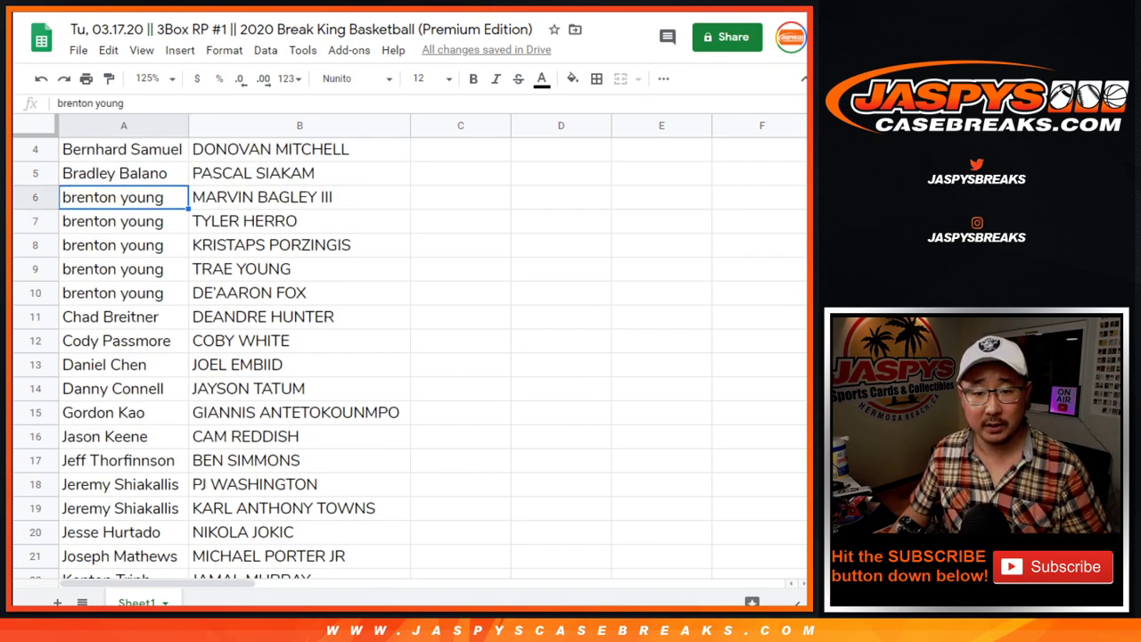
left_click_drag(124, 198, 285, 294)
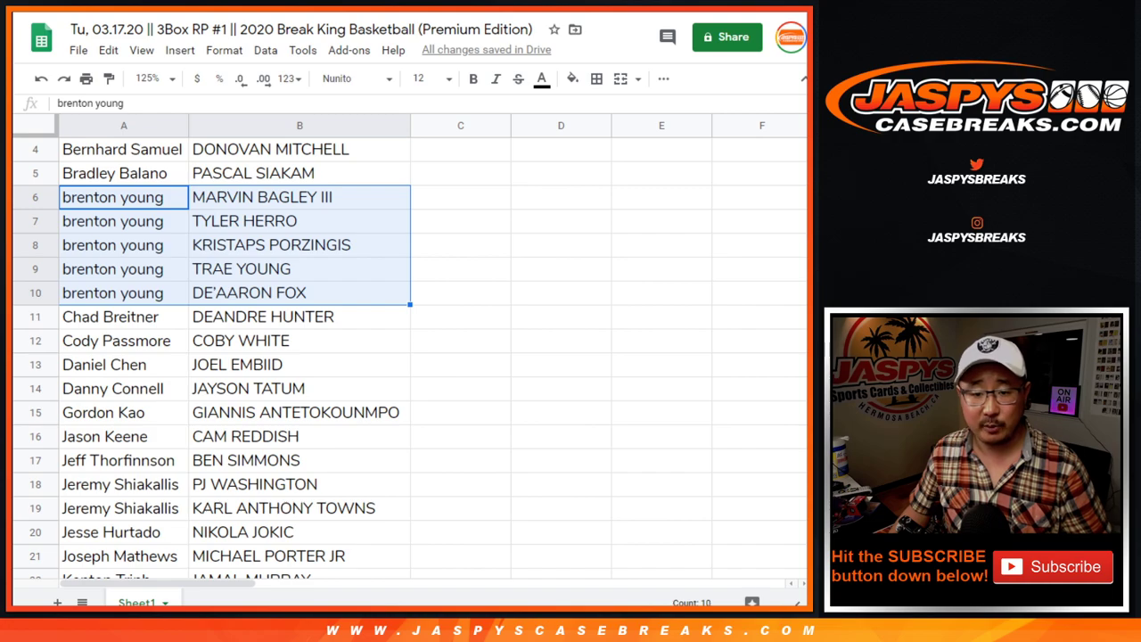
- Read the sorted pairings in rows 11 to 17, highlighting the participant and player cells of each row in turn
left_click(124, 317)
left_click_drag(123, 317, 286, 317)
left_click_drag(124, 341, 286, 341)
scroll(285, 341, "down", 1)
left_click(124, 317)
left_click_drag(124, 318, 285, 317)
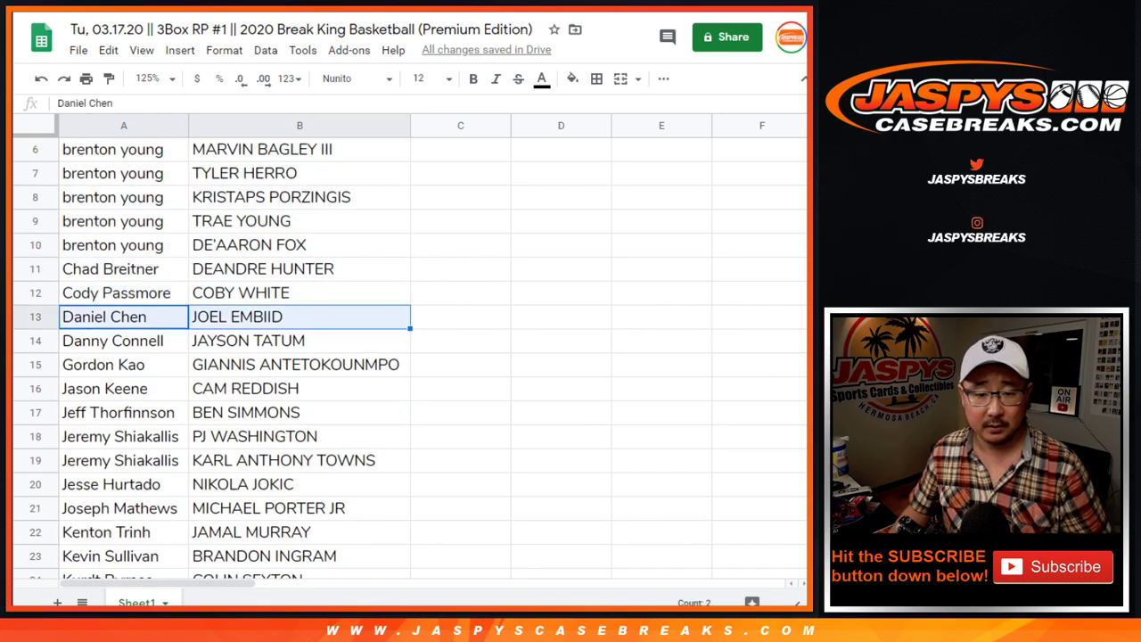
left_click_drag(124, 341, 285, 341)
scroll(285, 340, "down", 3)
key("Down")
key("shift+Right")
key("Down")
key("shift+Right")
left_click(118, 245)
left_click_drag(118, 245, 299, 245)
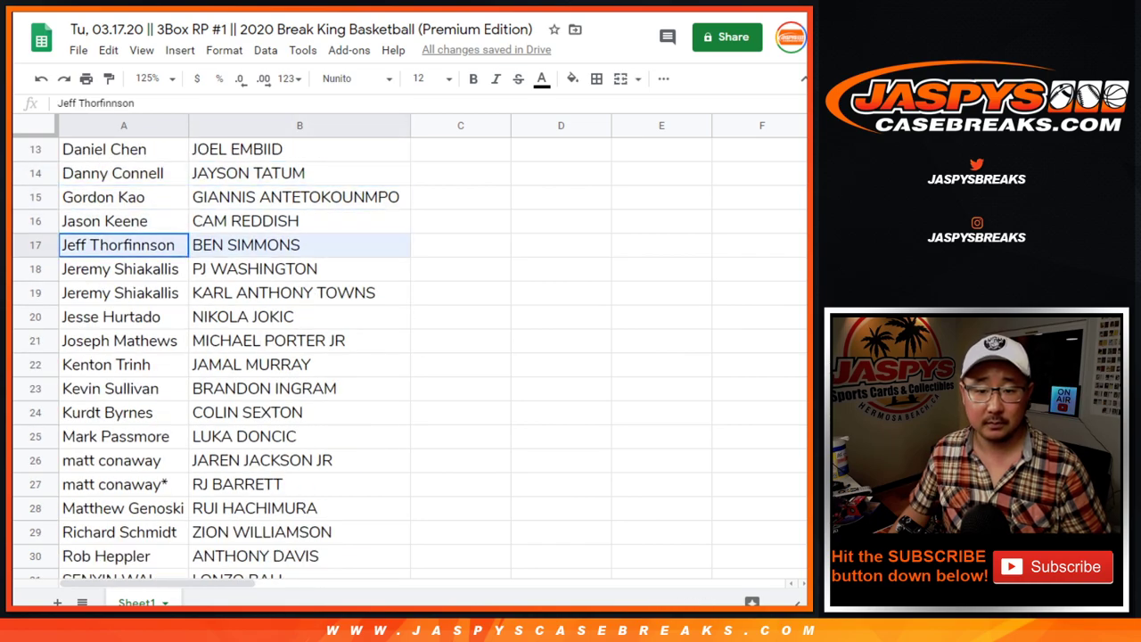
- Read the pairings in rows 18 to 24, highlighting rows 18 and 19 together and the remaining rows individually
left_click(120, 269)
left_click_drag(120, 270, 299, 293)
left_click(35, 317)
left_click(35, 340)
left_click(35, 364)
left_click(35, 389)
left_click(35, 413)
scroll(35, 412, "down", 3)
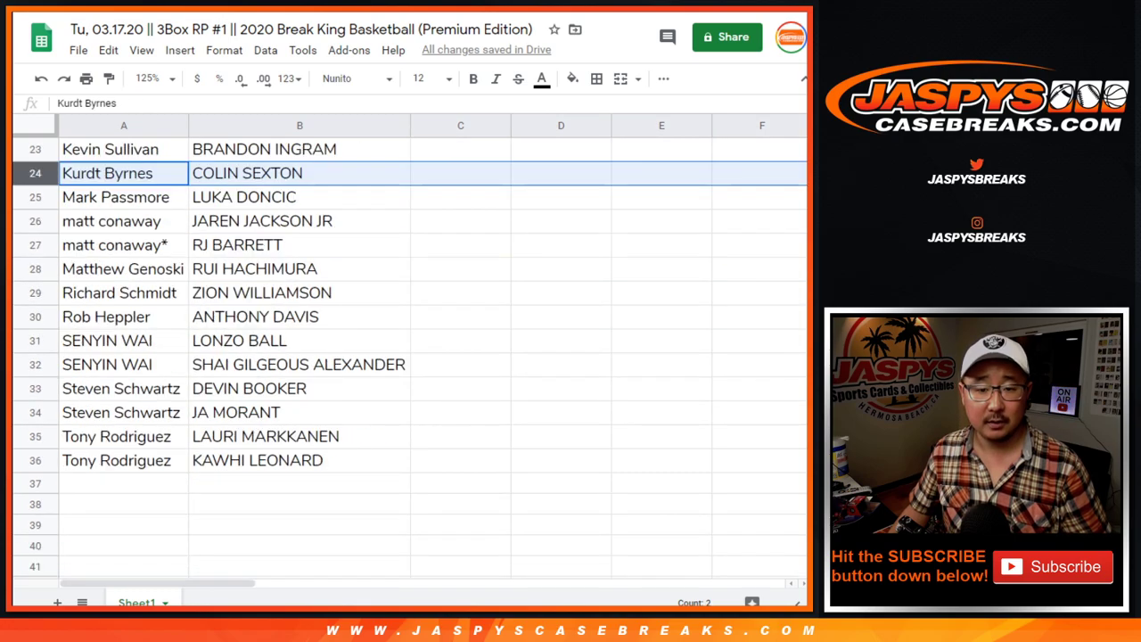
- Read the pairings in rows 25 to 36, highlighting the rows participant by participant, and return to the start of the list
left_click(35, 197)
left_click(34, 221)
left_click_drag(35, 221, 35, 245)
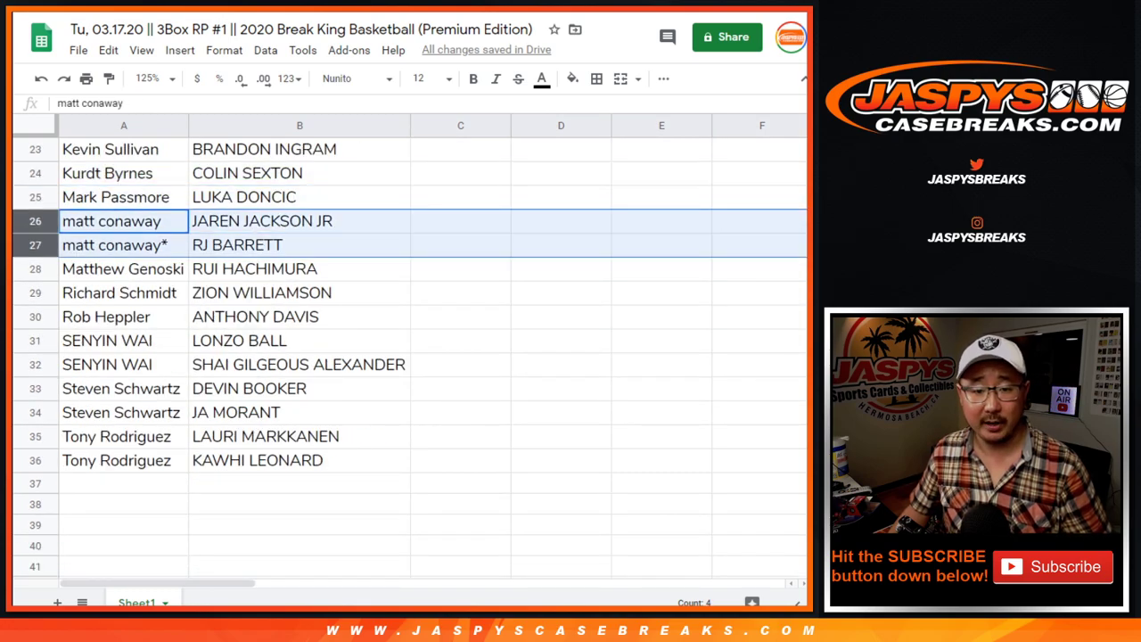
left_click(35, 270)
left_click(35, 293)
left_click(35, 317)
left_click(34, 340)
left_click_drag(35, 340, 35, 460)
scroll(410, 357, "up", 7)
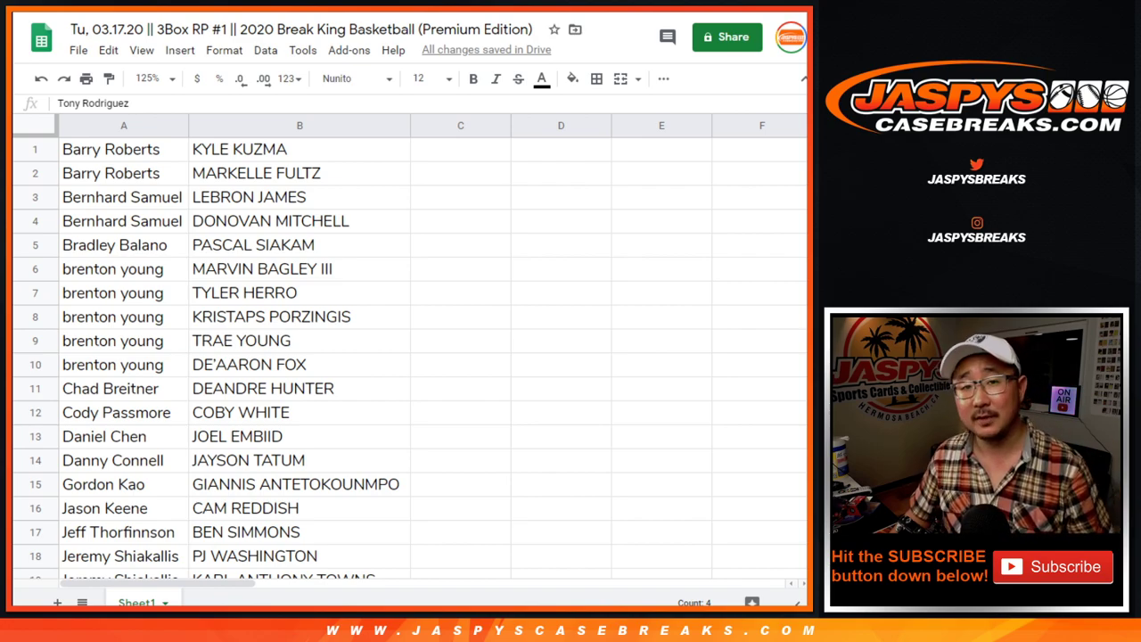
scroll(410, 357, "down", 10)
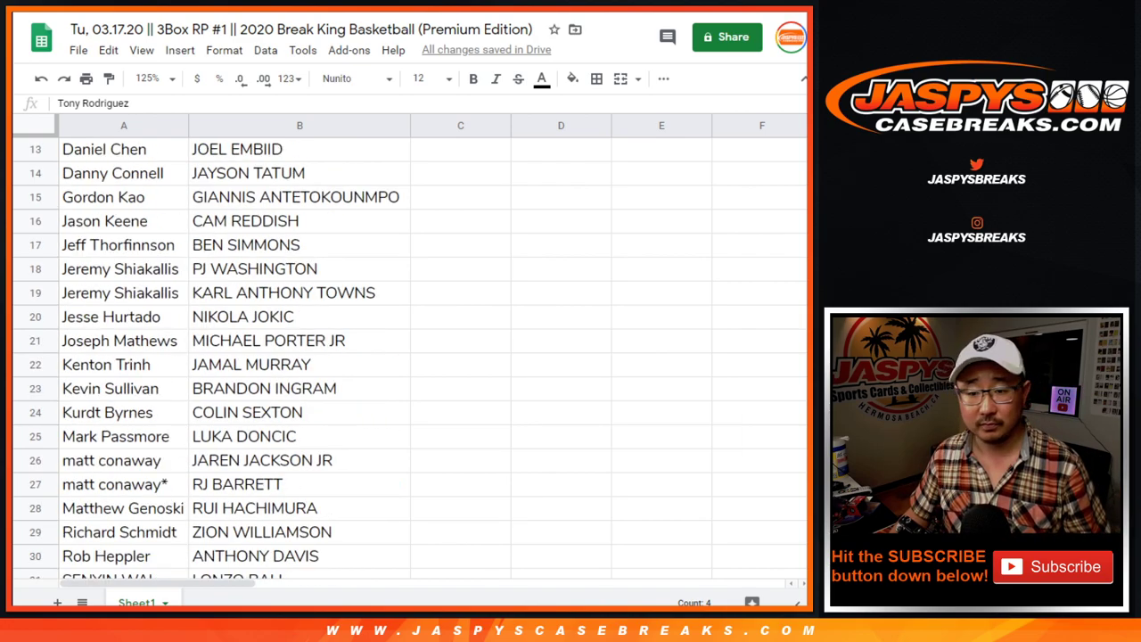
scroll(410, 356, "up", 6)
scroll(410, 356, "up", 3)
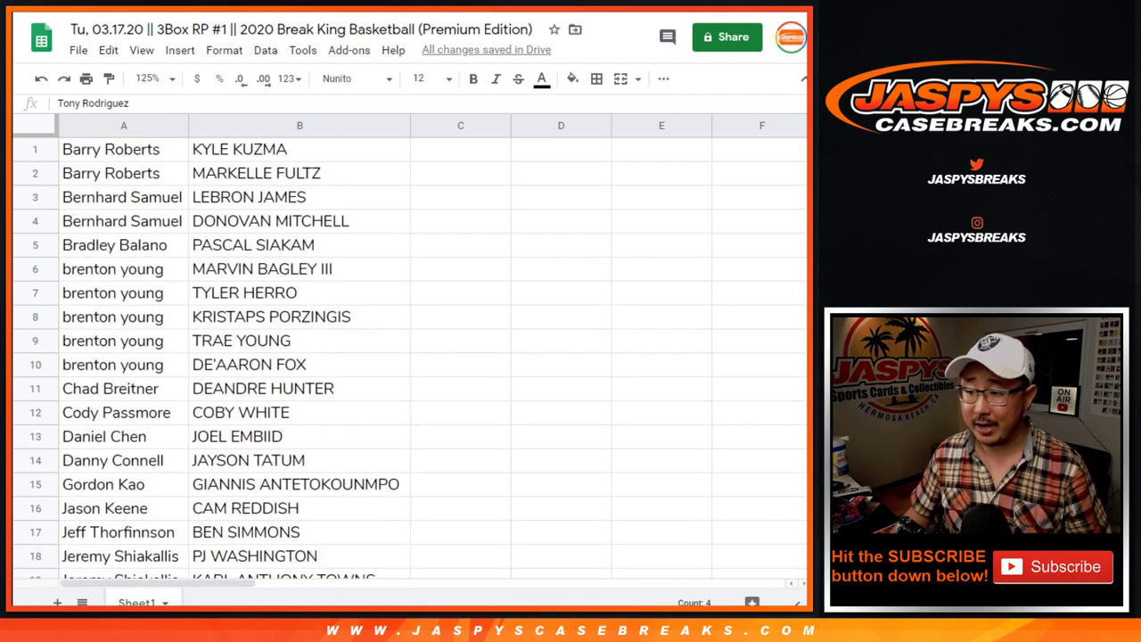